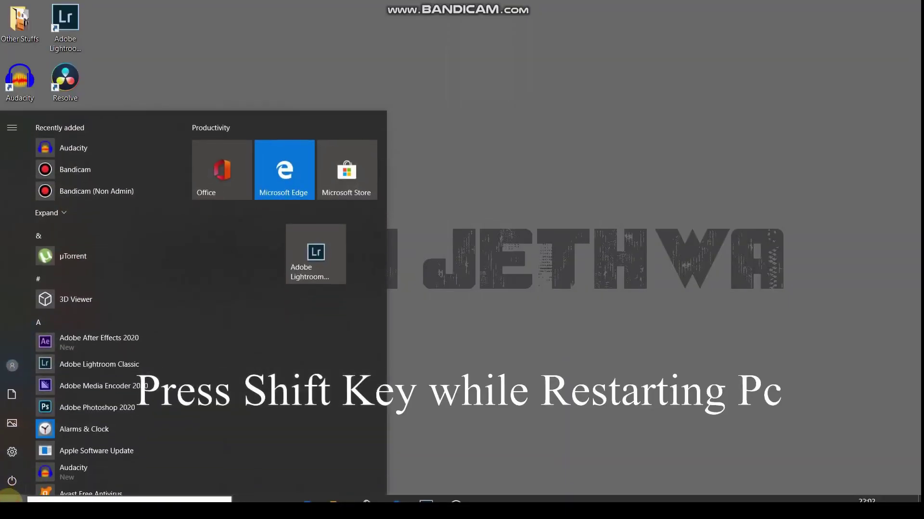
Step: Restart the PC into the recovery environment and open the UEFI Firmware Settings from the advanced troubleshooting options
left_click(12, 481)
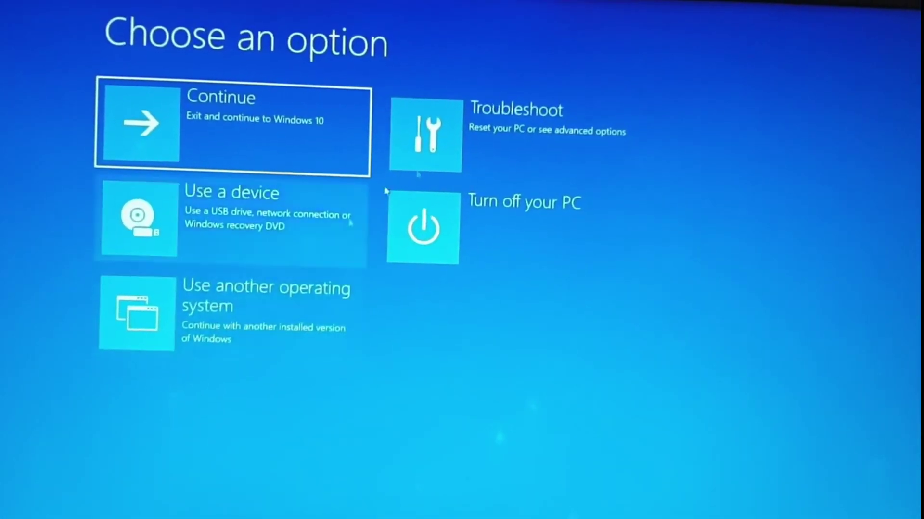
left_click(457, 150)
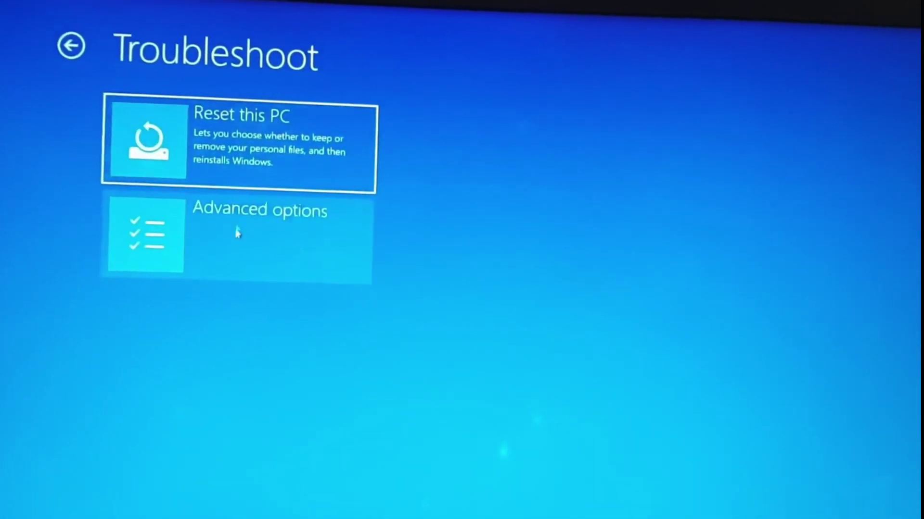
left_click(238, 236)
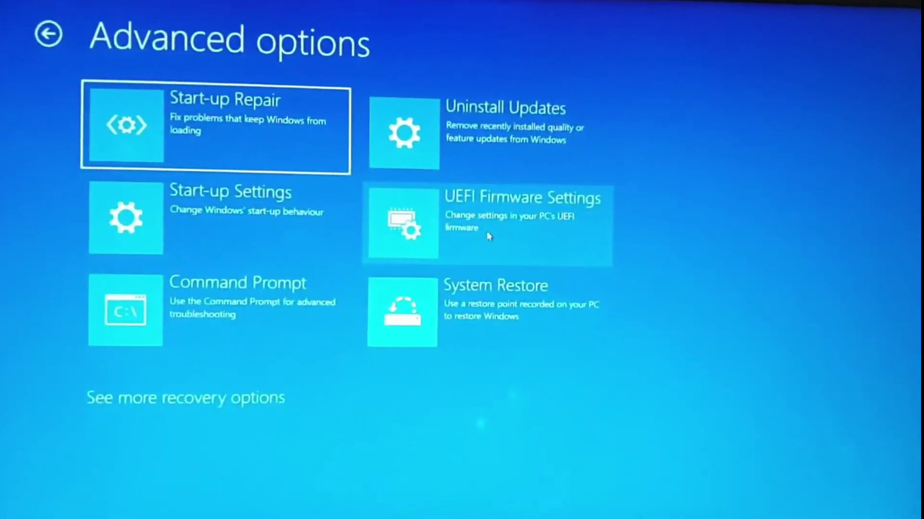
left_click(489, 236)
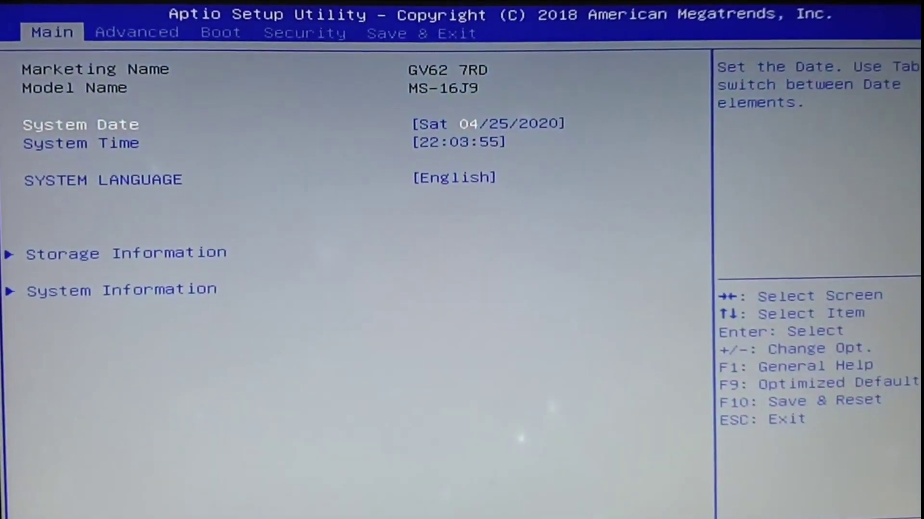
Step: Check the Fast Boot options and the Boot mode select setting in the firmware's boot configuration
key("Right")
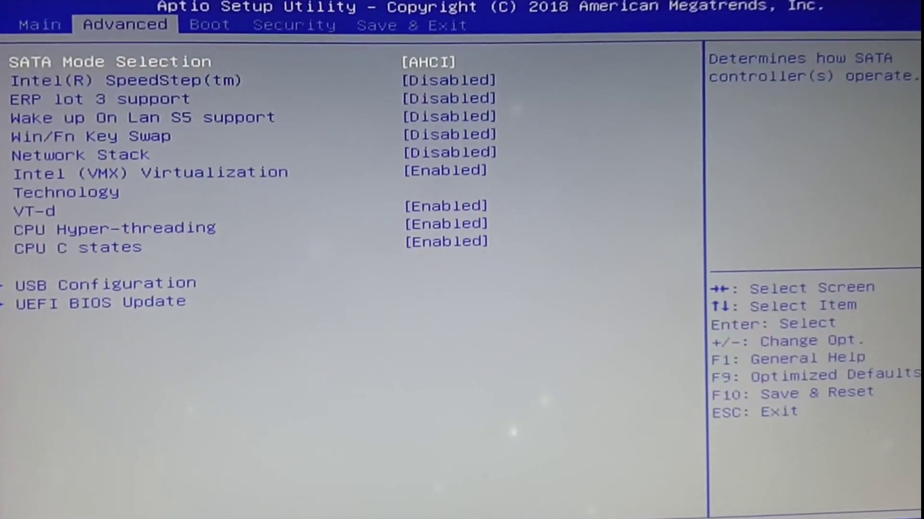
key("Right")
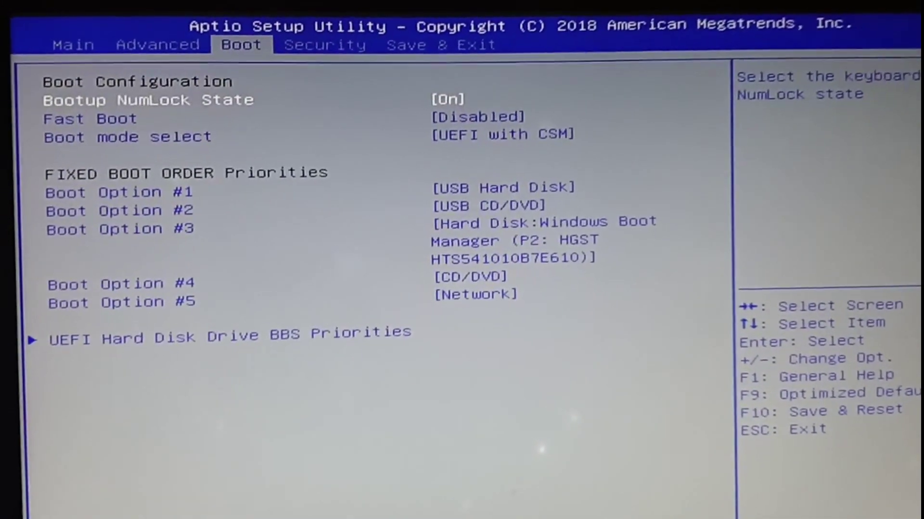
key("Down")
key("Down")
key("Up")
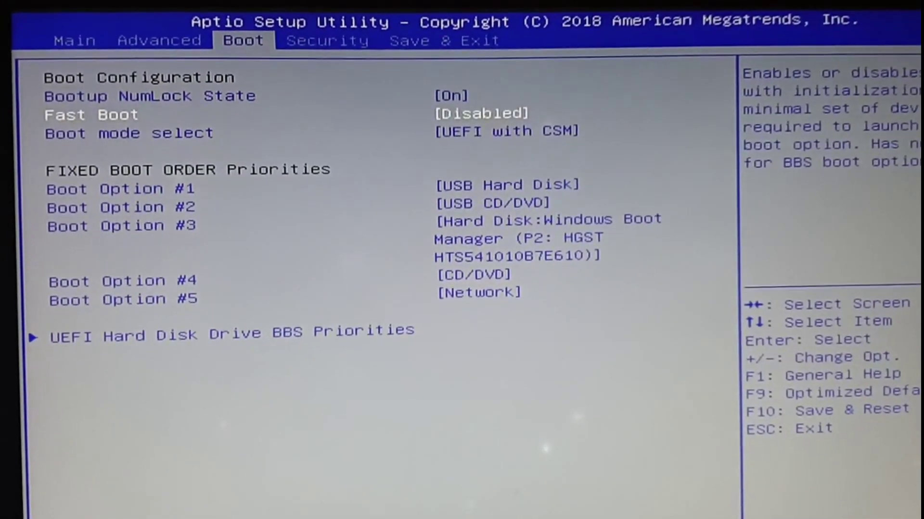
key("Return")
key("Escape")
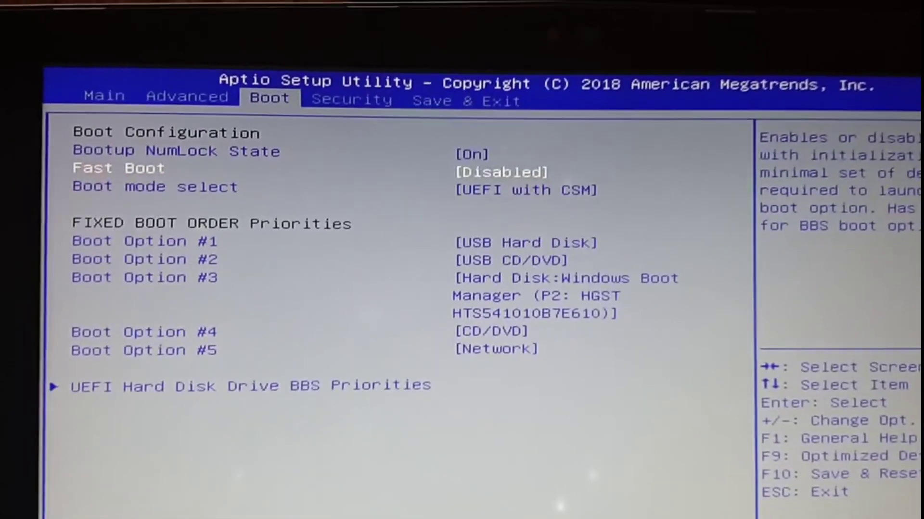
key("Down")
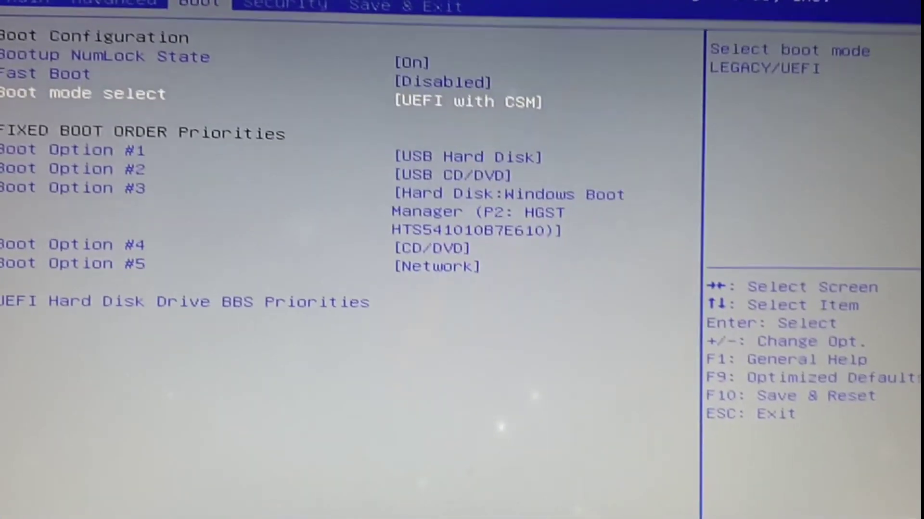
Step: Check the Attempt Secure Boot setting and its options in the firmware's Secure Boot security settings
key("Right")
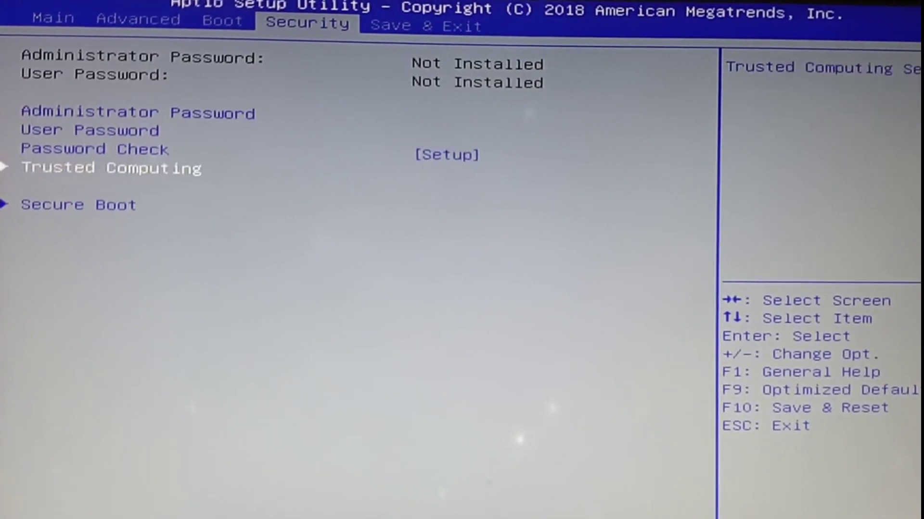
key("Down")
key("Return")
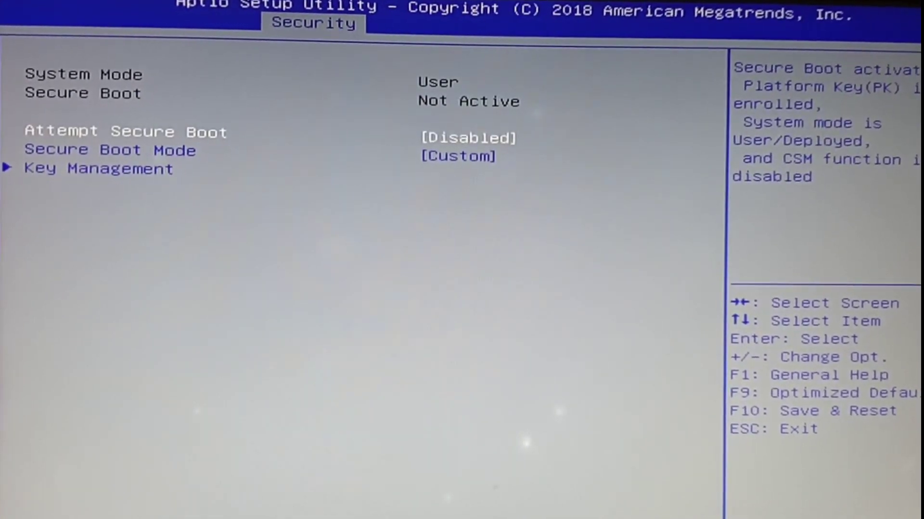
key("Return")
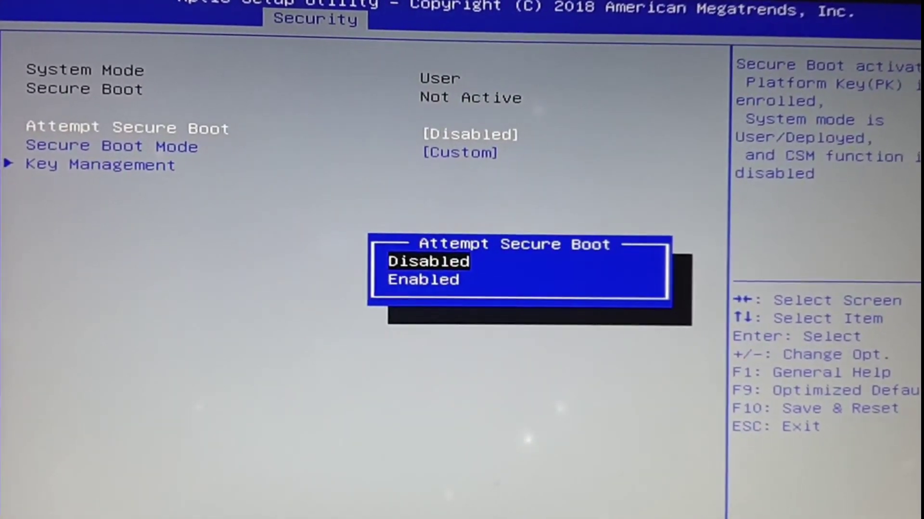
key("Escape")
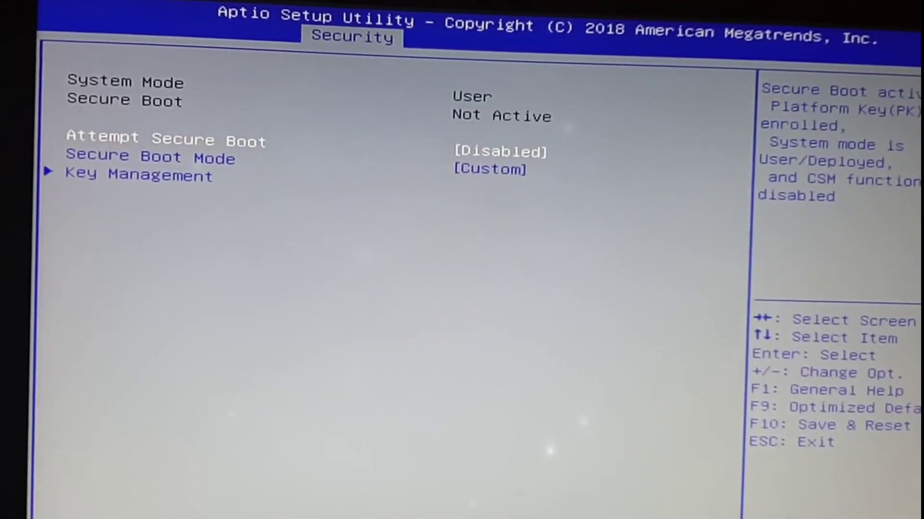
Step: Leave the Secure Boot settings, save the firmware changes and reset the system
key("Escape")
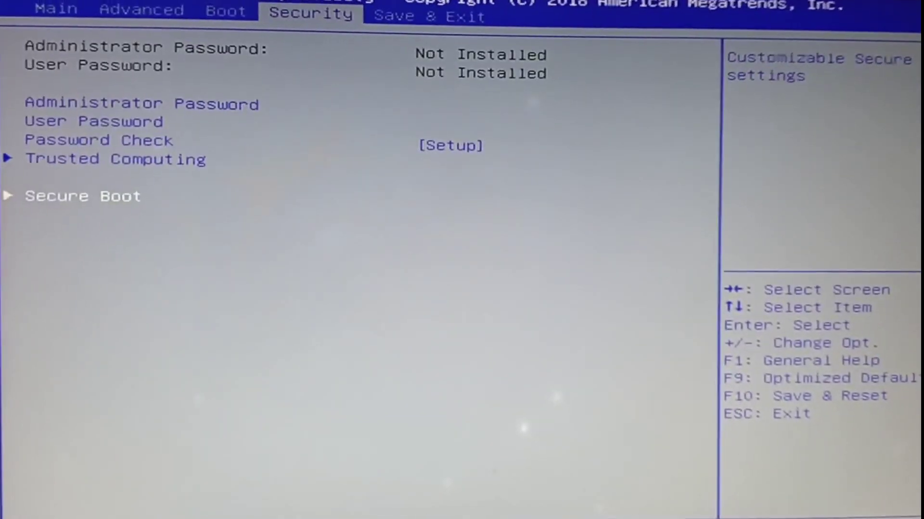
key("Right")
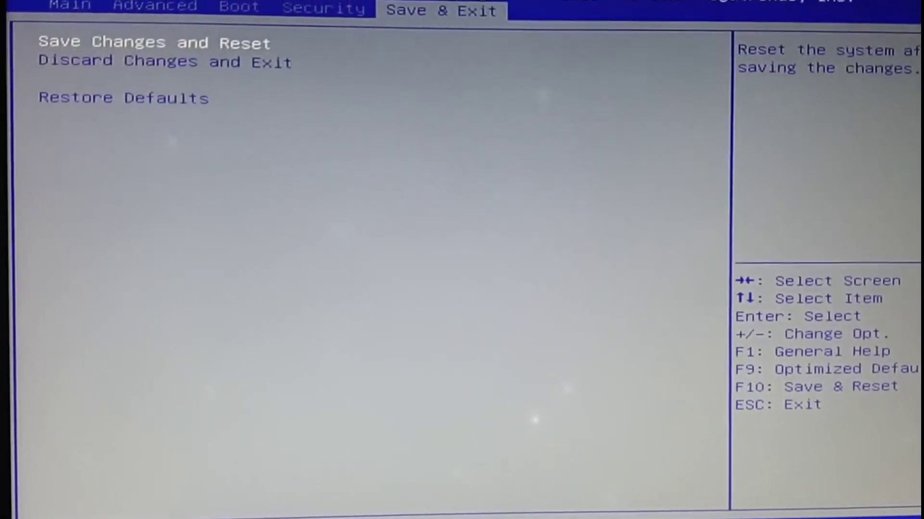
key("Return")
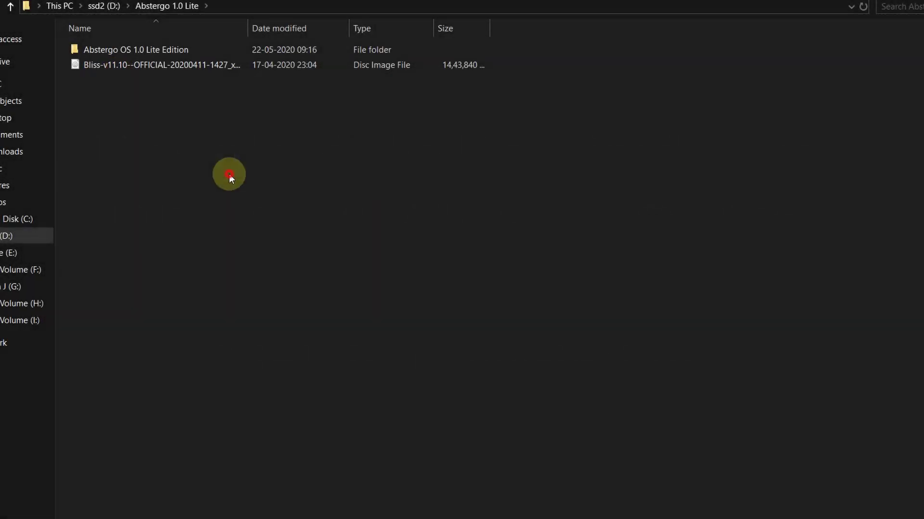
Step: Refresh the Abstergo 1.0 Lite folder and mount the Bliss-v11.10 disc image stored in it
right_click(224, 179)
left_click(270, 234)
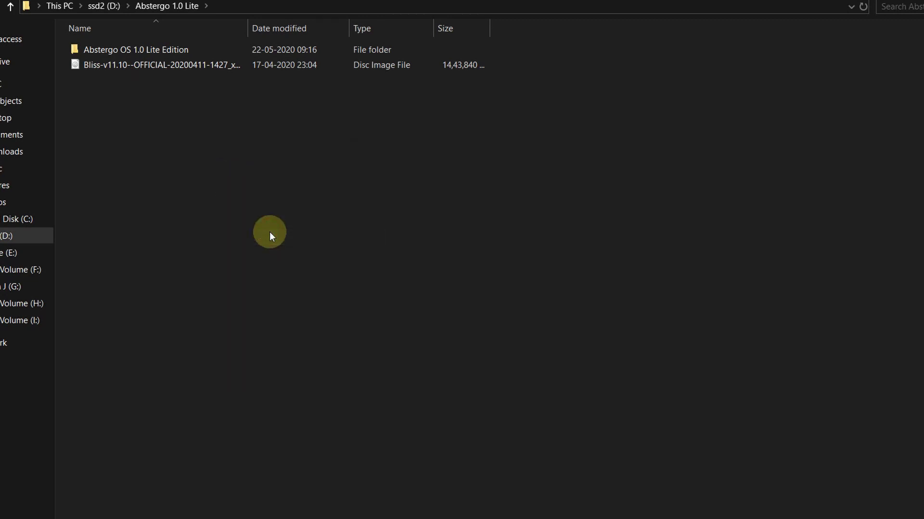
left_click(189, 65)
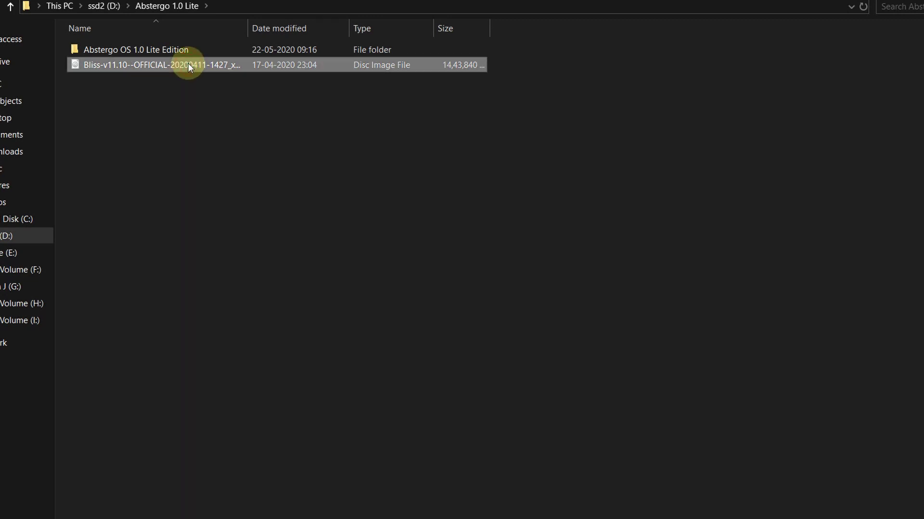
double_click(189, 65)
Step: Copy Androidx86-Installv26.0003 from the mounted Bliss-OS drive into the Abstergo 1.0 Lite folder on D: and refresh the folder
left_click(146, 92)
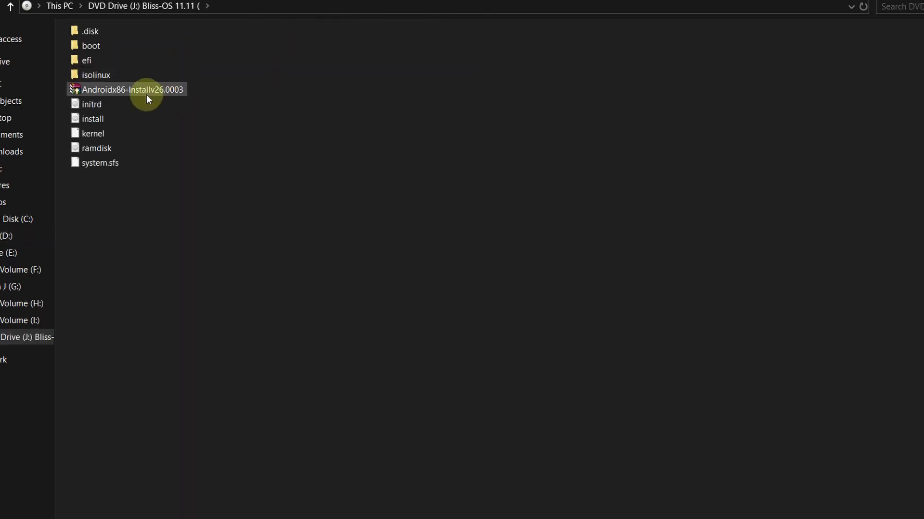
double_click(147, 91)
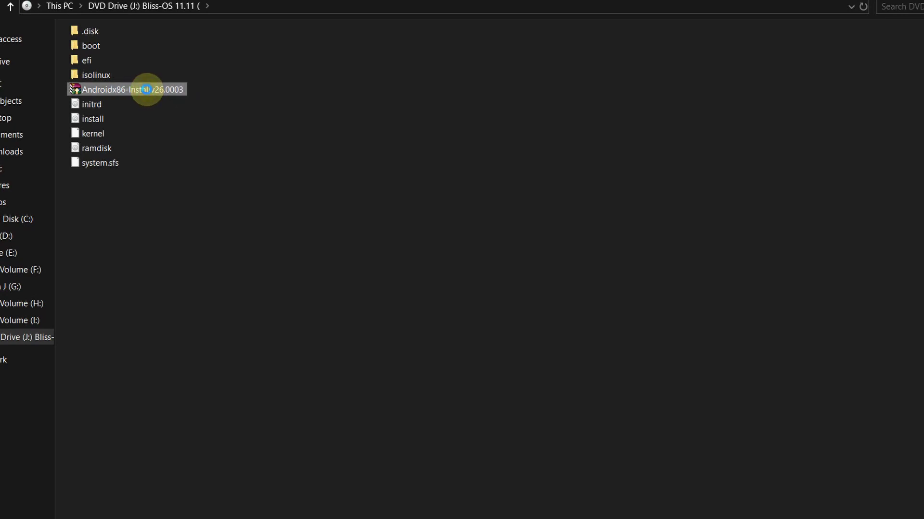
right_click(146, 90)
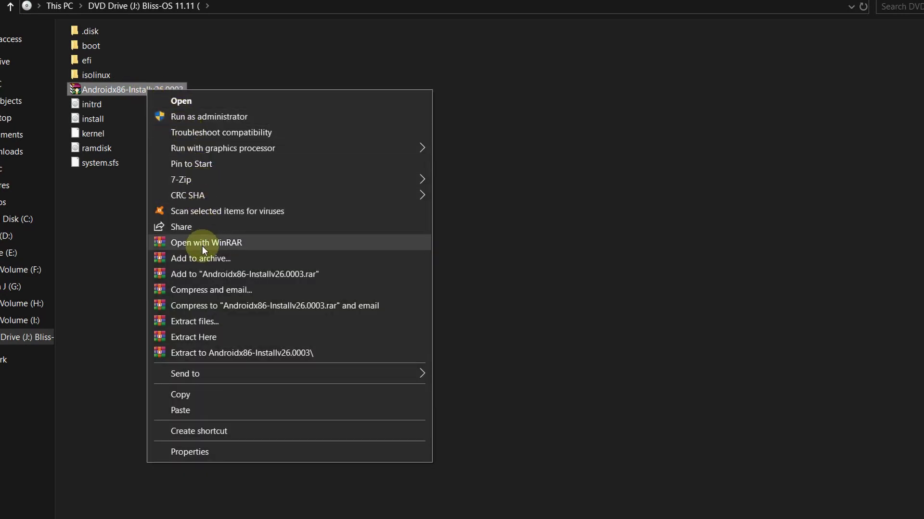
left_click(209, 395)
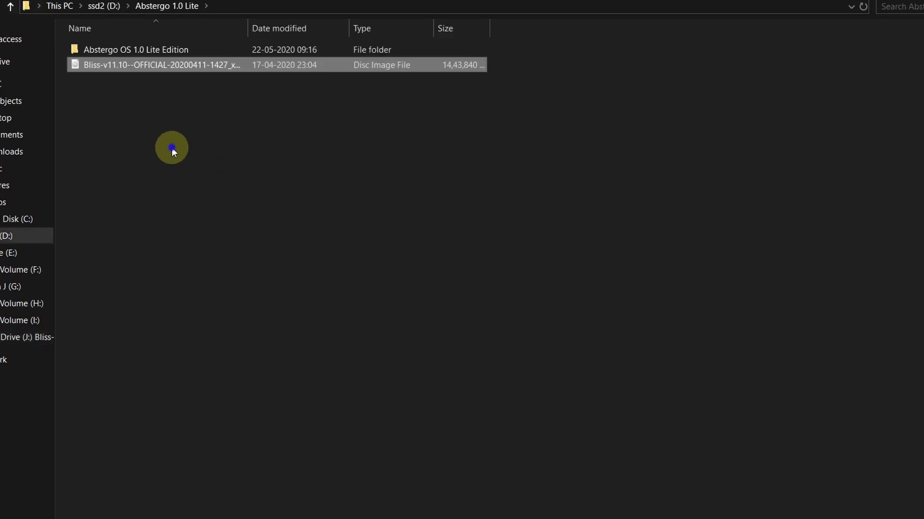
right_click(173, 149)
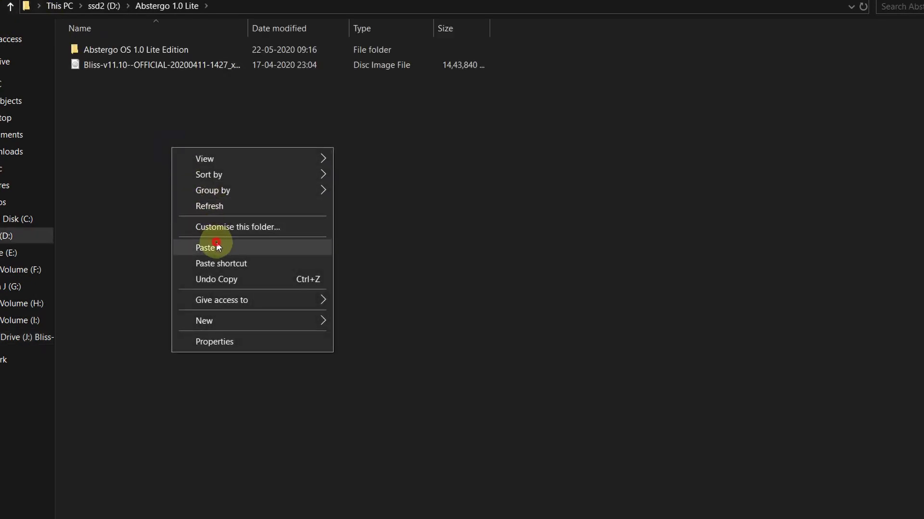
left_click(215, 247)
right_click(192, 197)
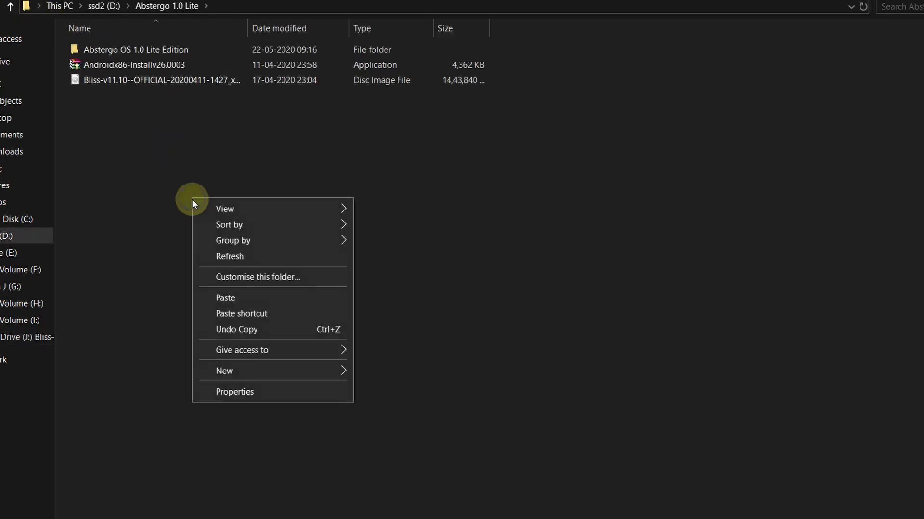
left_click(238, 256)
Step: Run the copied Androidx86-Installv26.0003 application as administrator
left_click(167, 65)
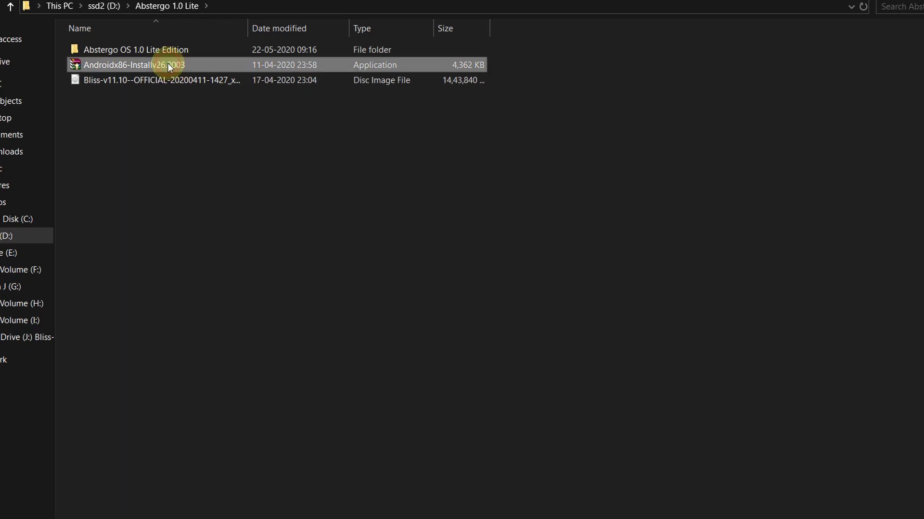
right_click(167, 65)
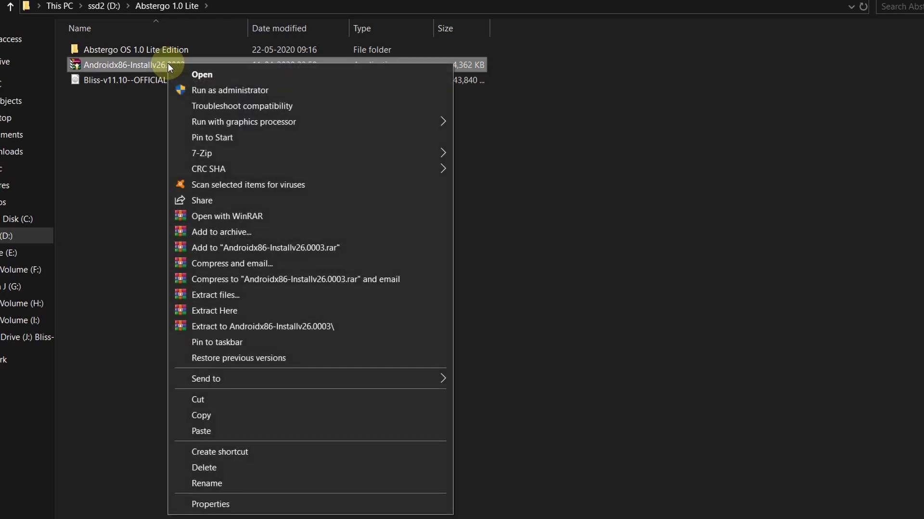
left_click(206, 91)
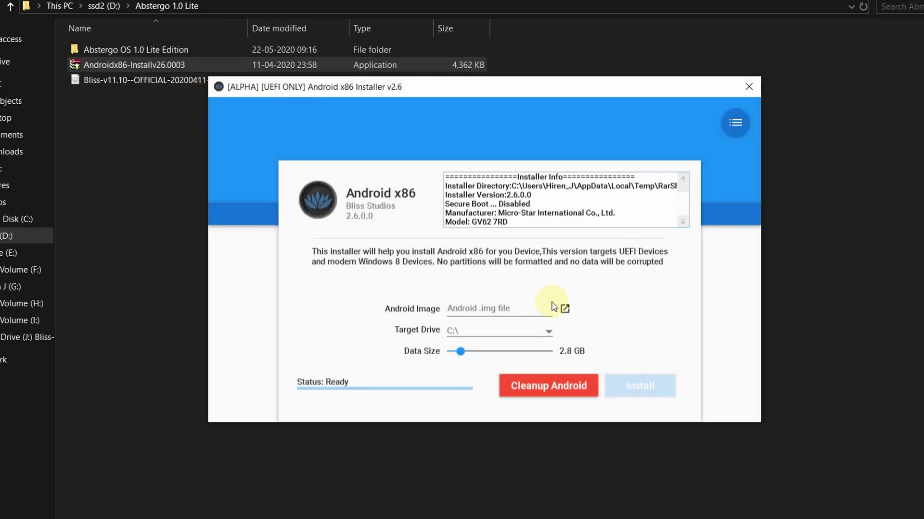
Step: Load the Bliss-v11.10 disc image from the Abstergo 1.0 Lite folder as the Android image
left_click(564, 309)
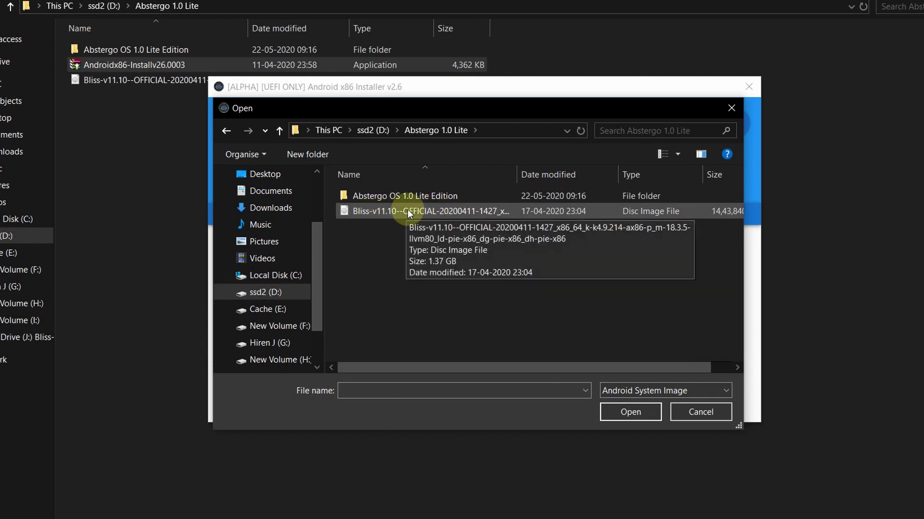
left_click(408, 211)
left_click(637, 416)
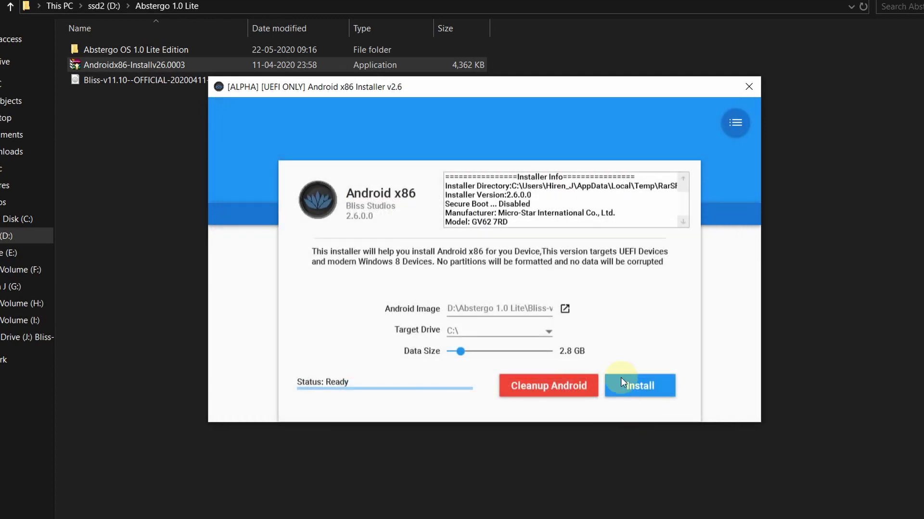
Step: Set the installer's target drive to D:\ and the data size to 20.1 GB
left_click(548, 331)
left_click(494, 367)
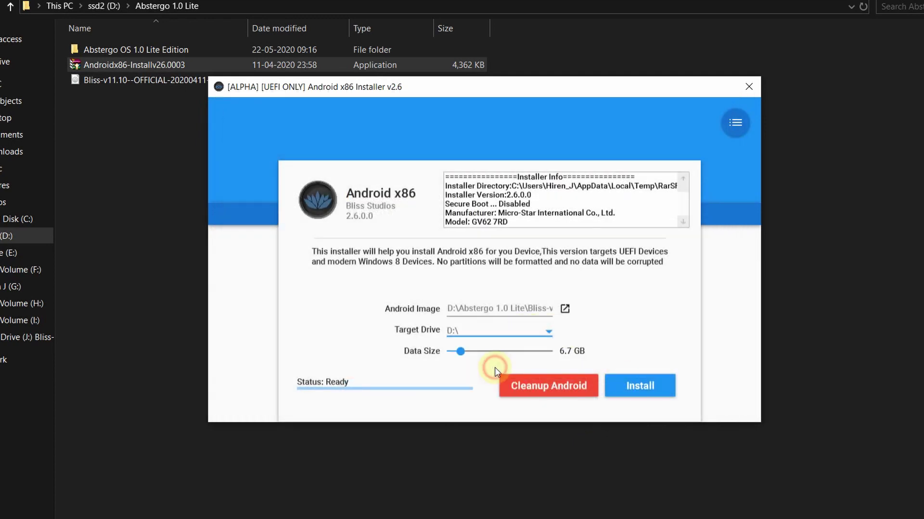
left_click_drag(458, 352, 483, 357)
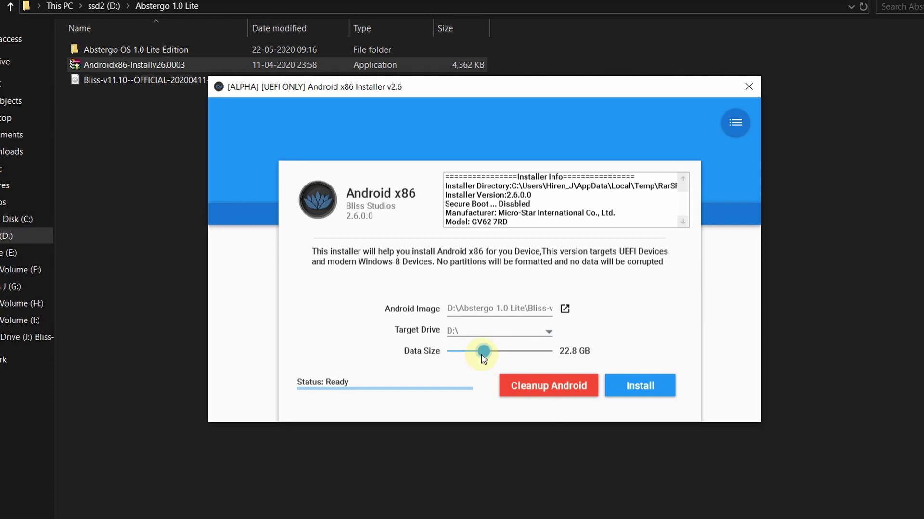
left_click_drag(483, 358, 479, 359)
Step: Install Android x86, dismiss the completion messages and close the installer
left_click(636, 386)
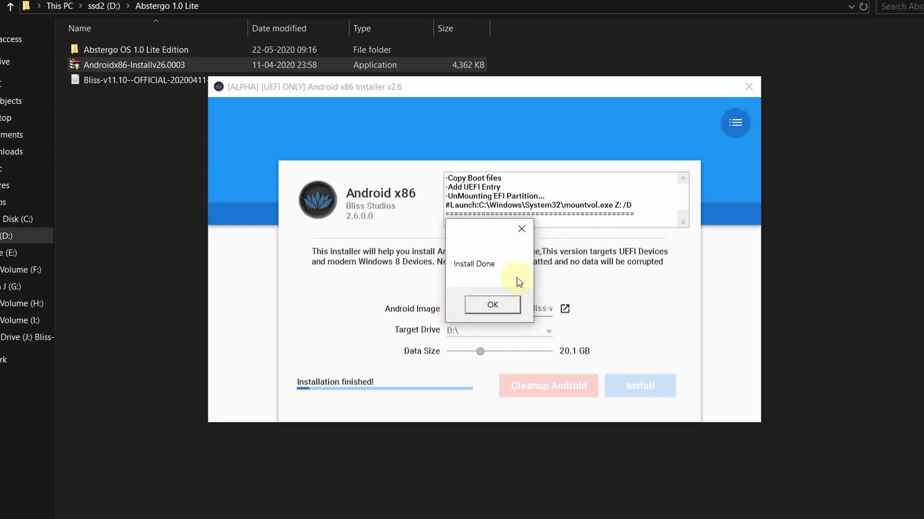
left_click(501, 305)
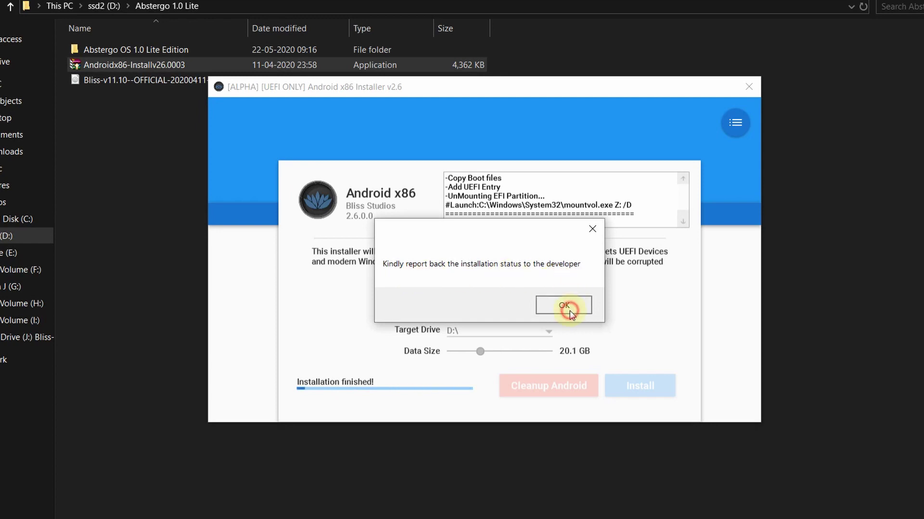
left_click(567, 308)
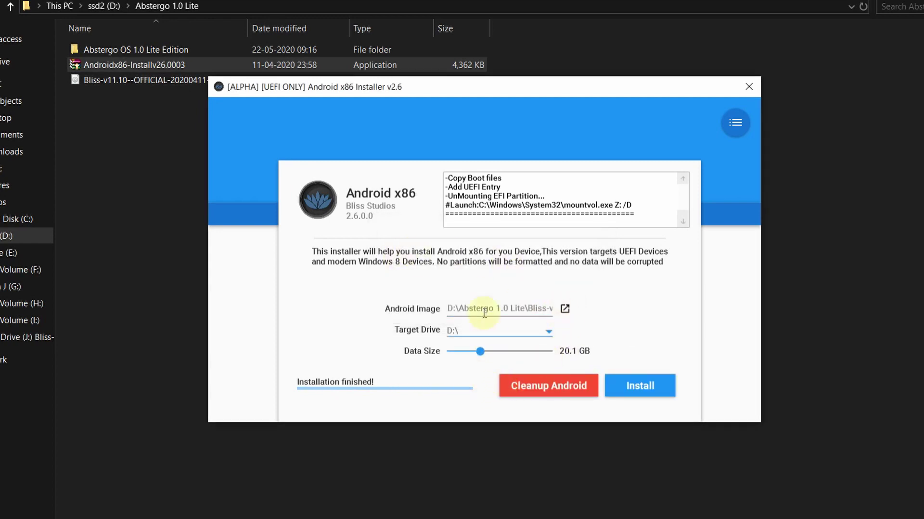
left_click(749, 87)
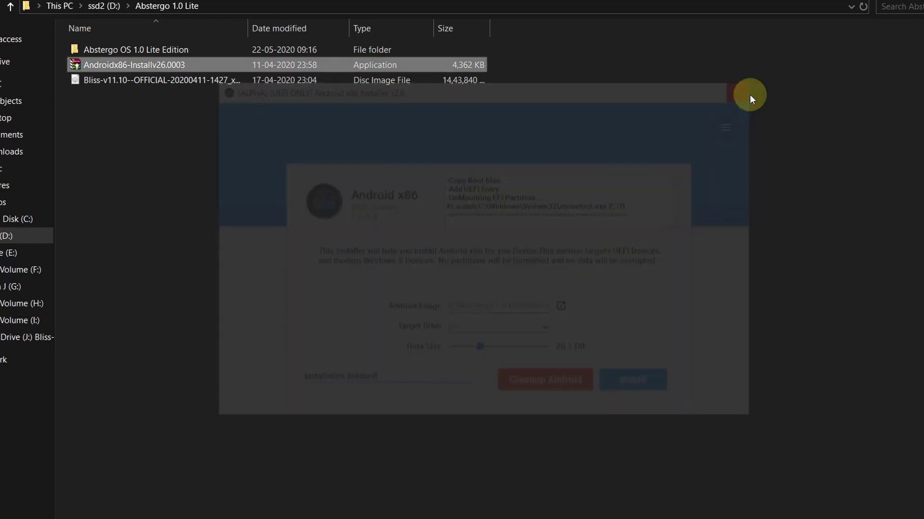
Step: Extract the Abstergo OS 1.0 Lite Edition (NO G-Apps) self-extracting archive into the Abstergo 1.0 Lite folder on drive D:
double_click(153, 50)
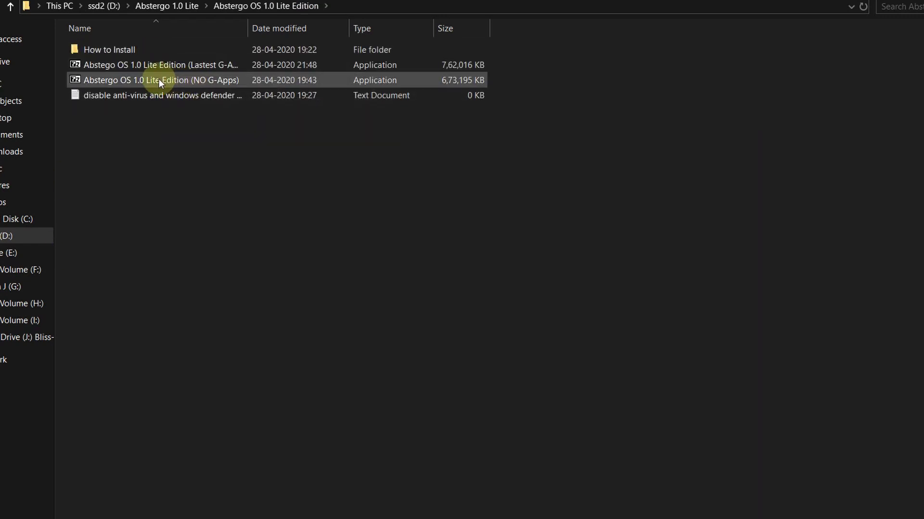
double_click(129, 78)
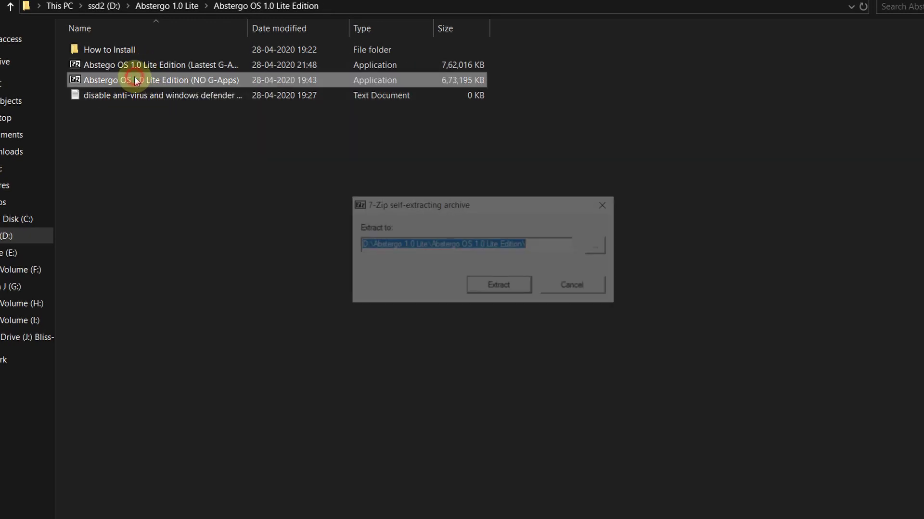
left_click(600, 246)
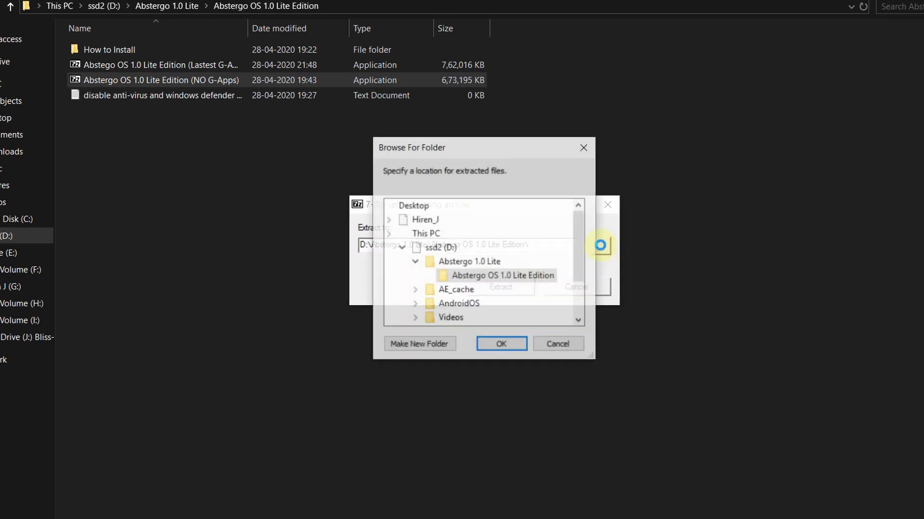
scroll(496, 276, "down", 4)
scroll(488, 274, "up", 2)
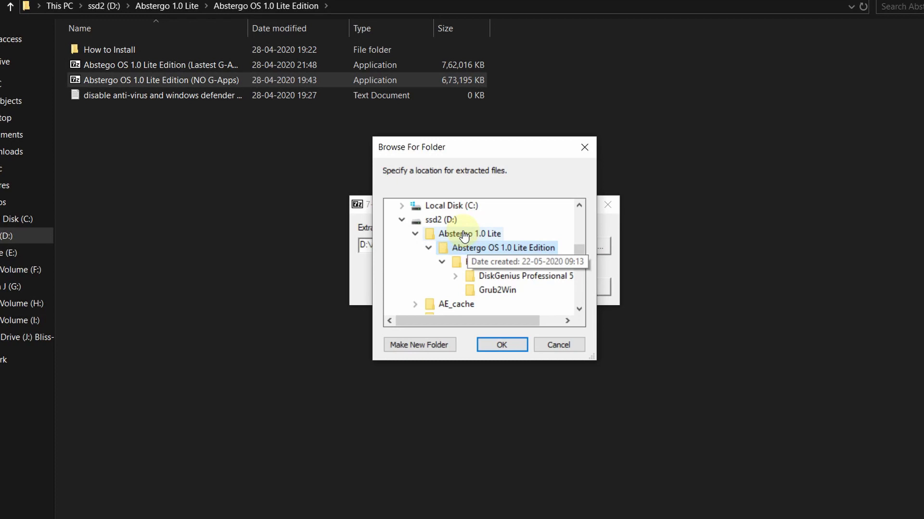
left_click(465, 235)
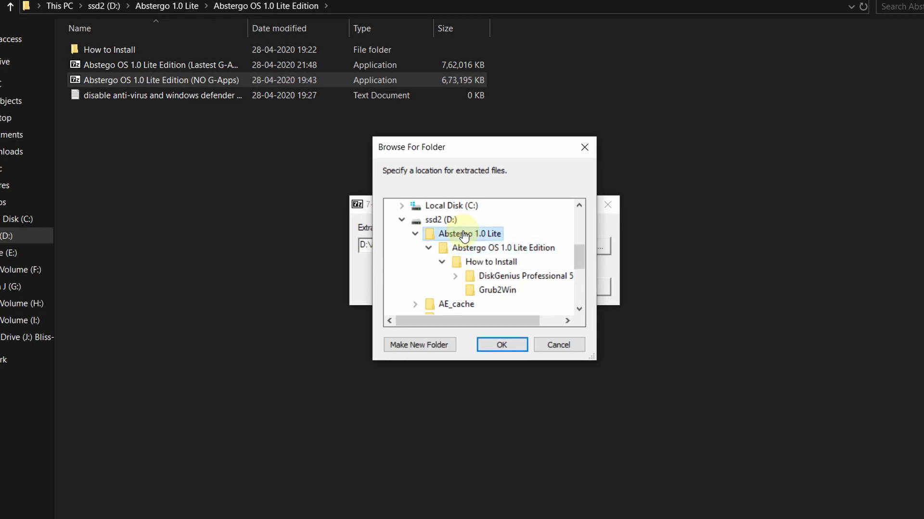
left_click(498, 350)
left_click(494, 291)
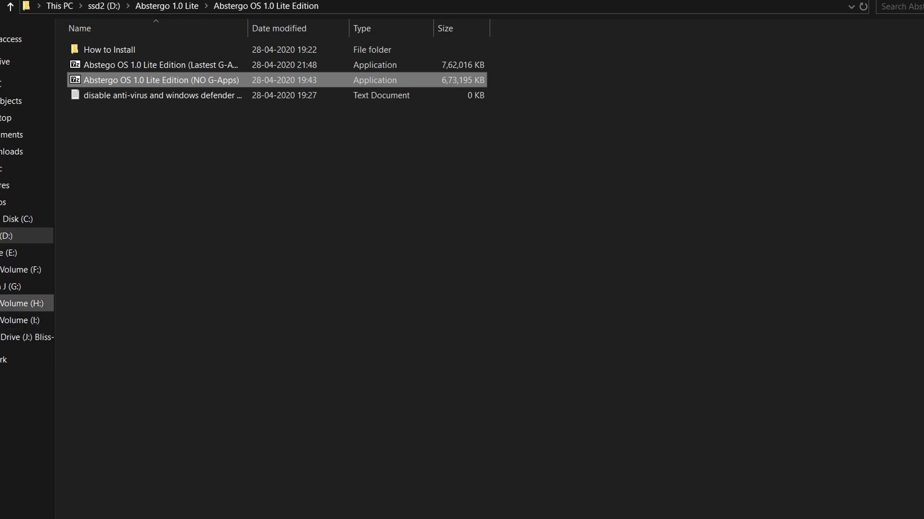
Step: Mount the extracted Abstergo OS 1.0 Lite Edition (NO G-Apps) disc image from the Abstergo 1.0 Lite folder
key("alt+Up")
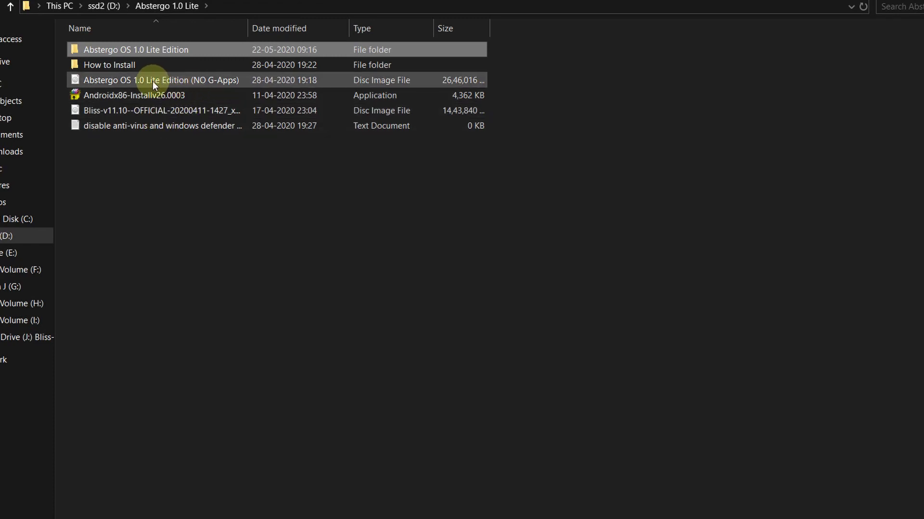
left_click(199, 81)
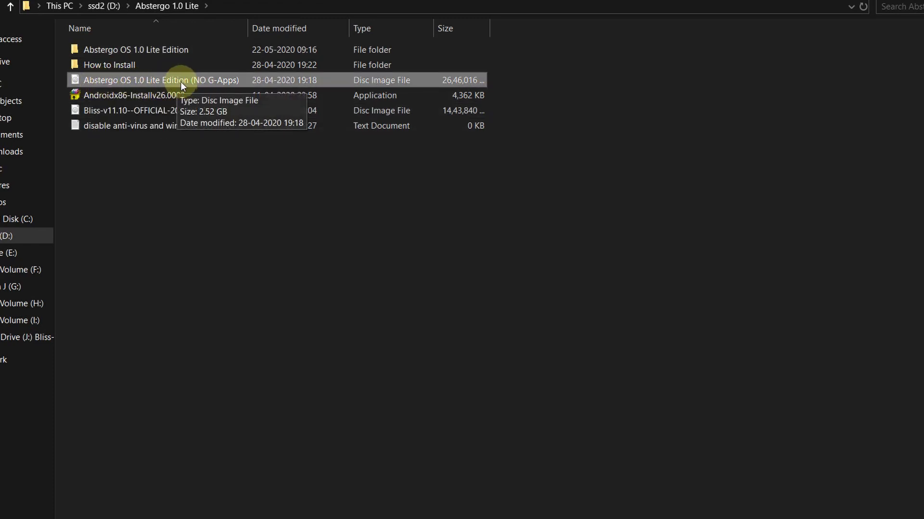
double_click(180, 82)
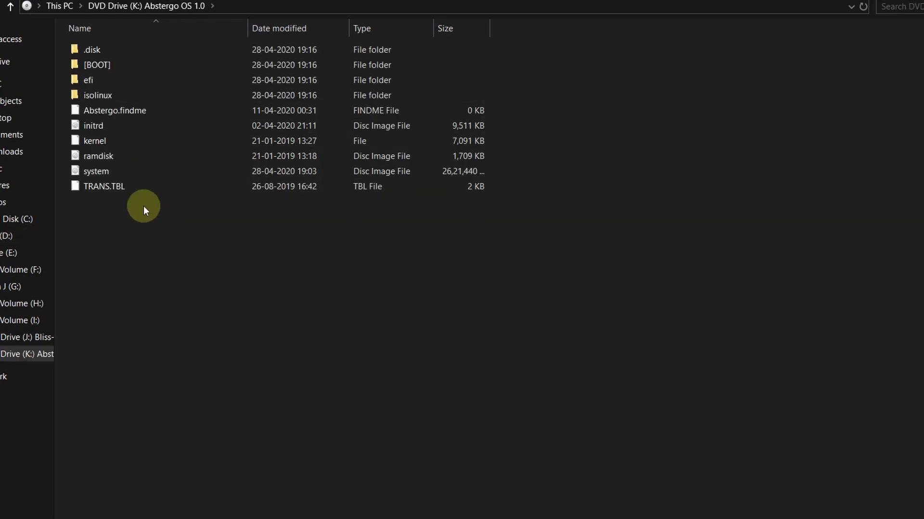
Step: Copy the six loose files, Abstergo.findme through TRANS.TBL, from the mounted image into D:\AndroidOS, replacing the files with the same names
left_click_drag(143, 204, 155, 115)
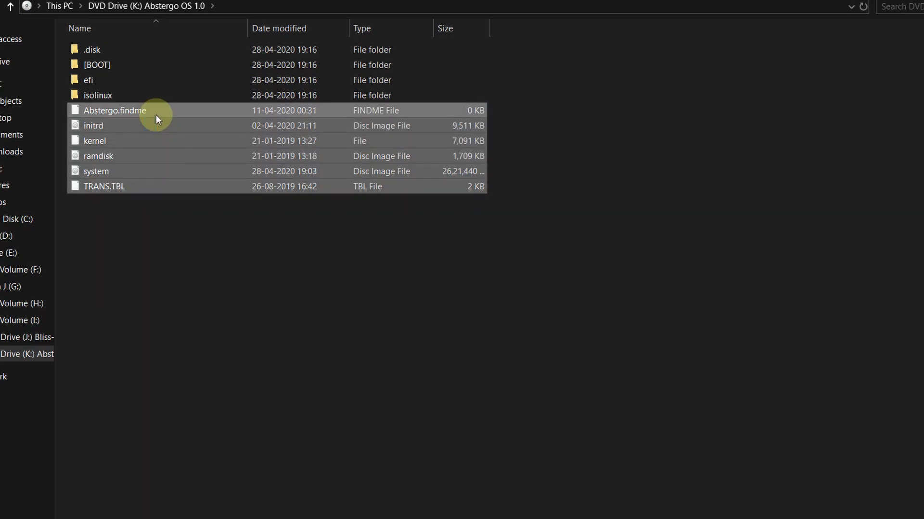
right_click(134, 148)
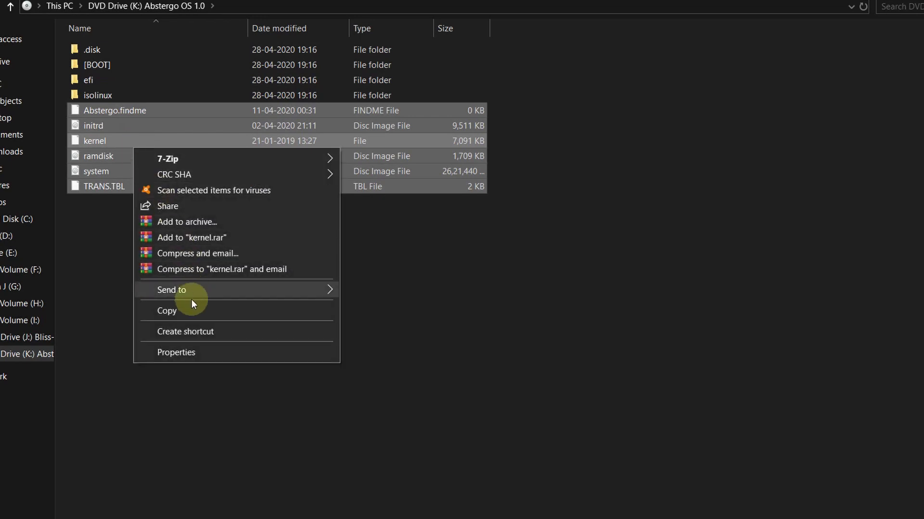
left_click(244, 312)
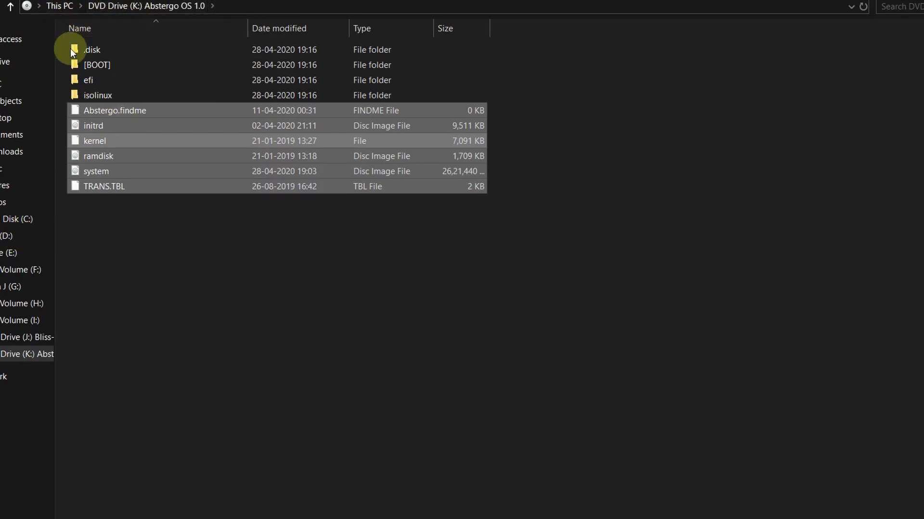
left_click(10, 236)
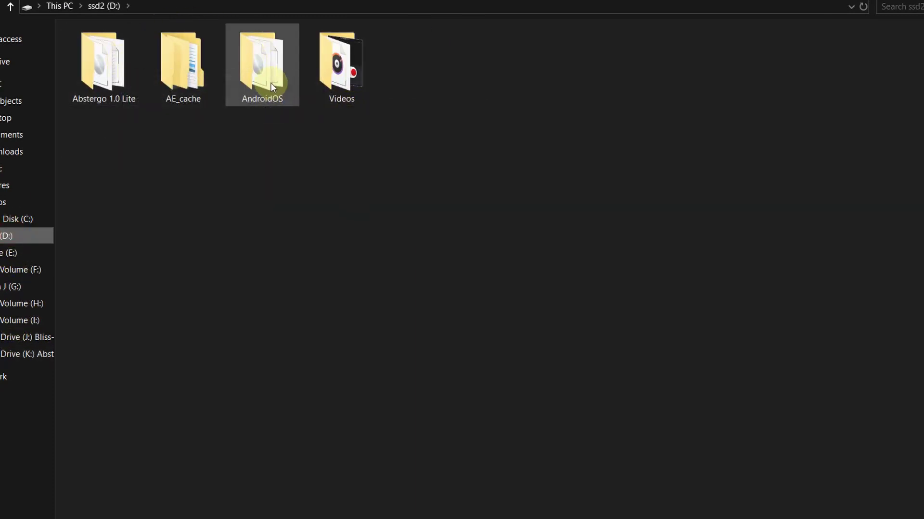
mouse_move(264, 91)
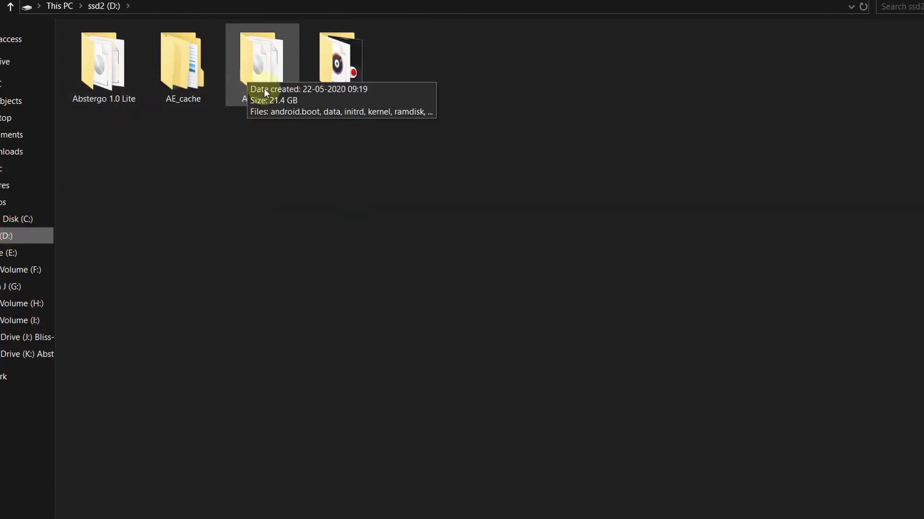
double_click(265, 61)
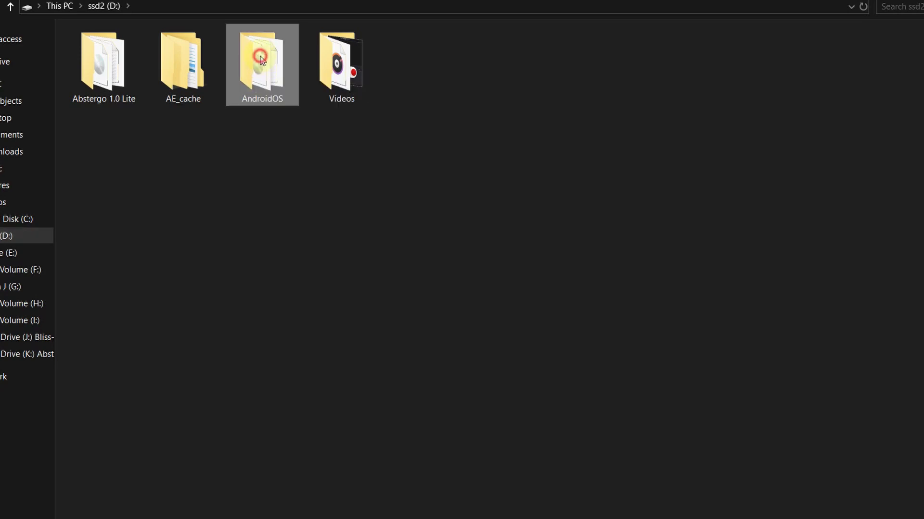
right_click(187, 183)
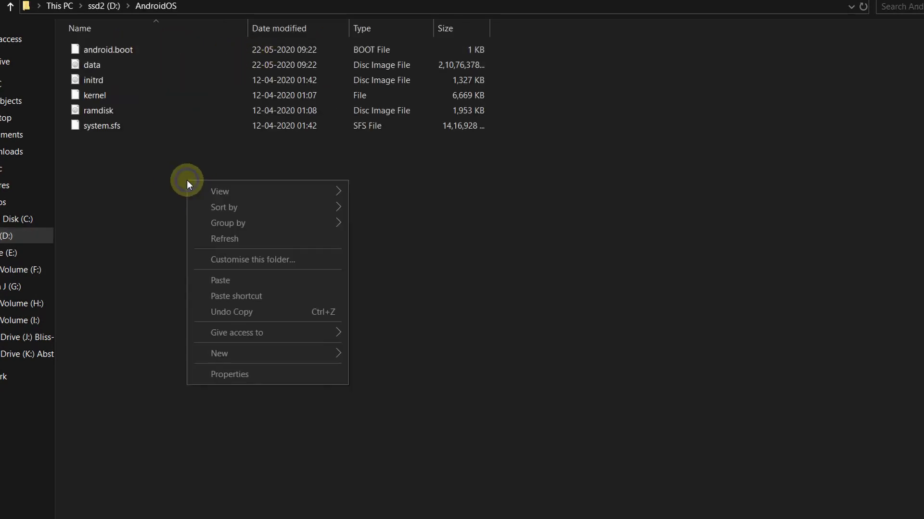
left_click(277, 285)
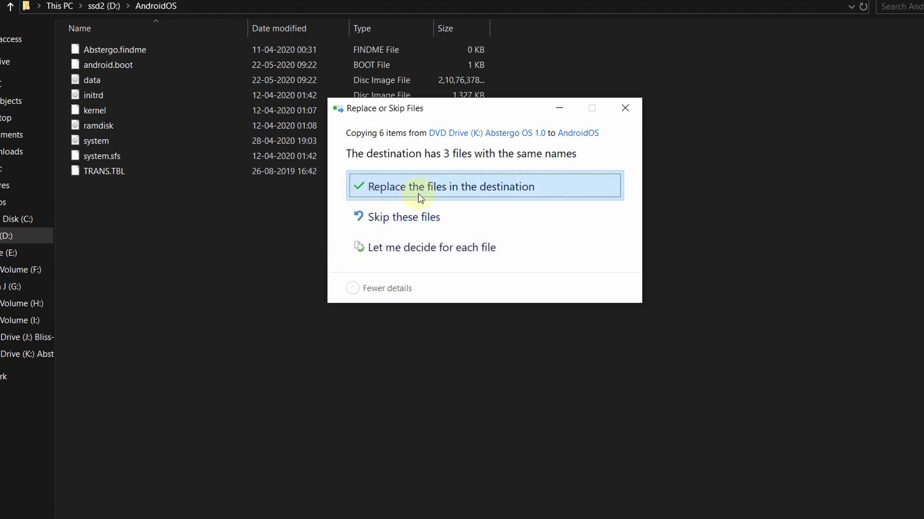
left_click(459, 188)
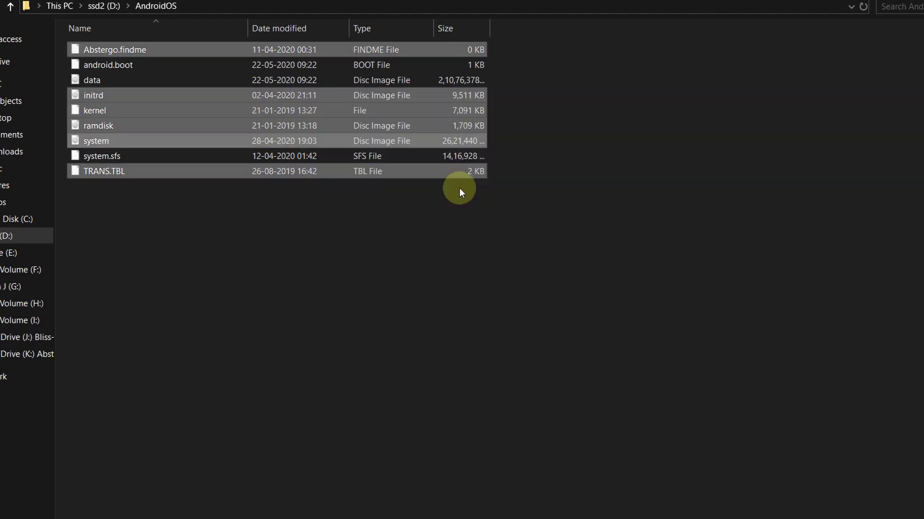
left_click(206, 244)
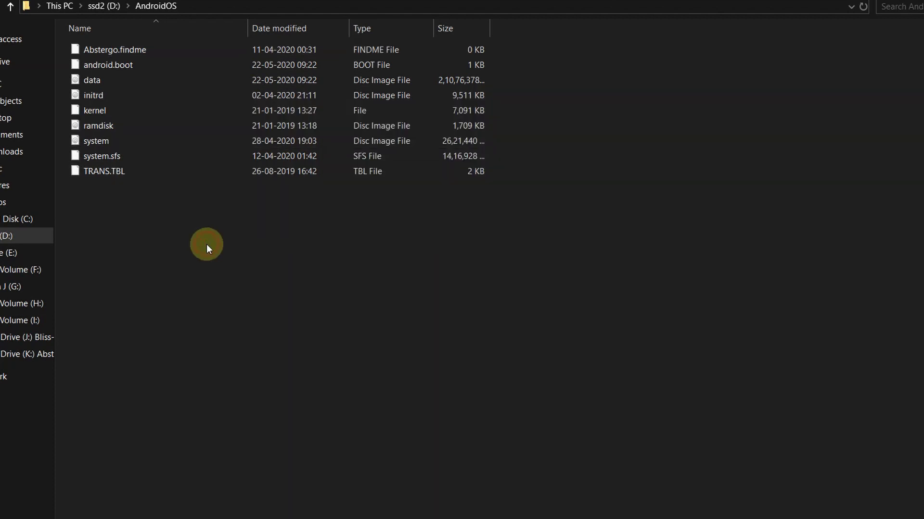
Step: Rename the system.sfs file in the AndroidOS folder to Blisssys and accept the extension change
left_click(140, 156)
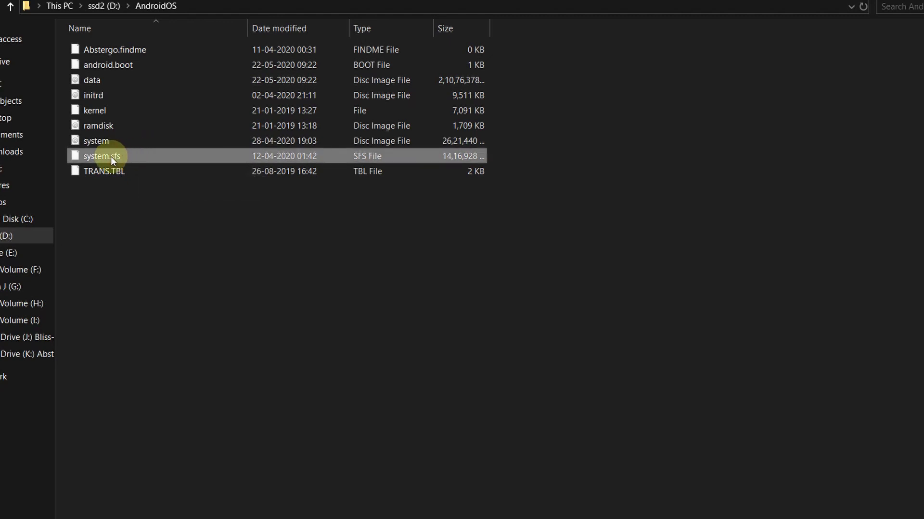
right_click(143, 157)
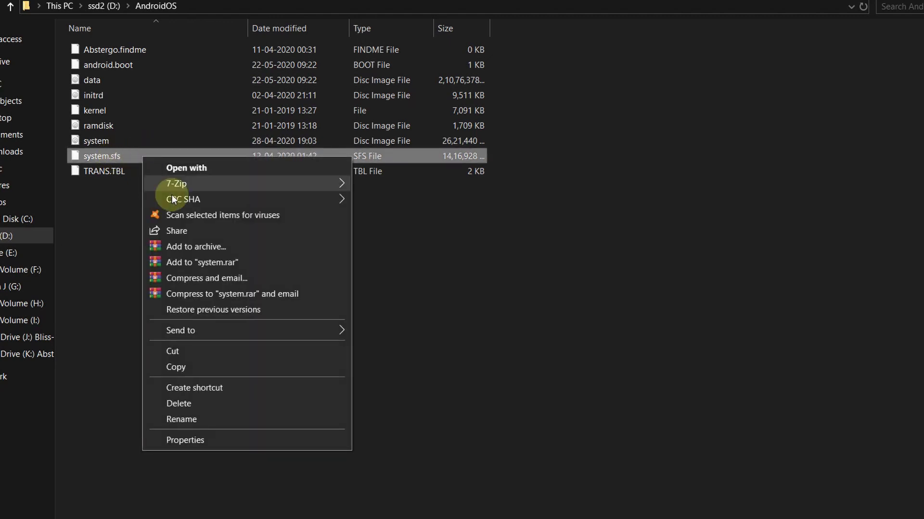
left_click(227, 418)
key("BackSpace")
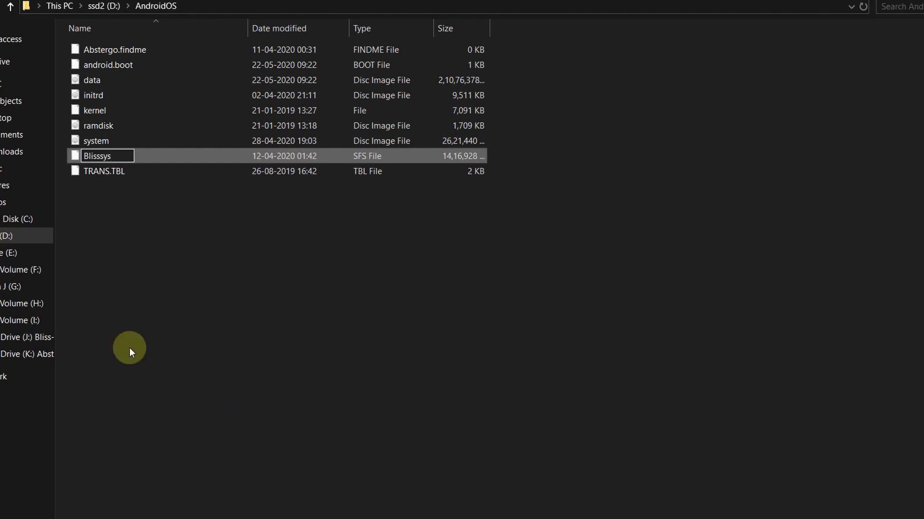
key("Return")
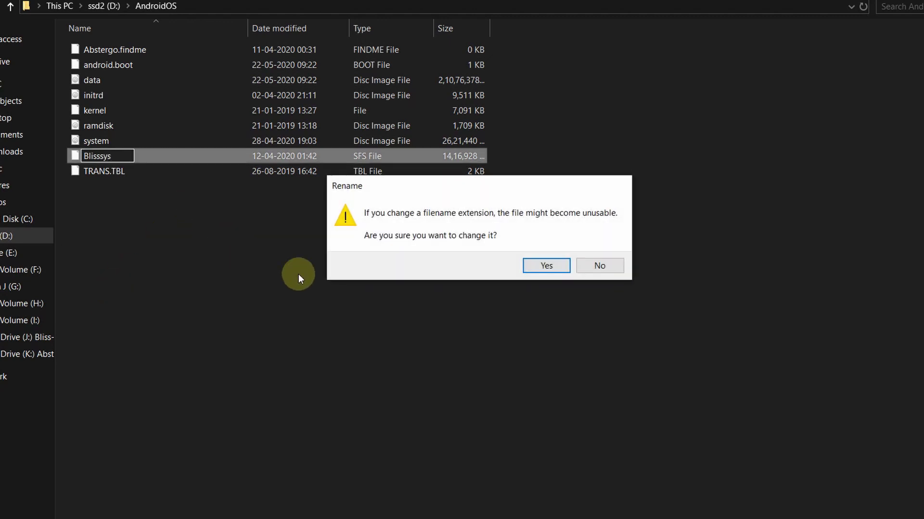
left_click(541, 268)
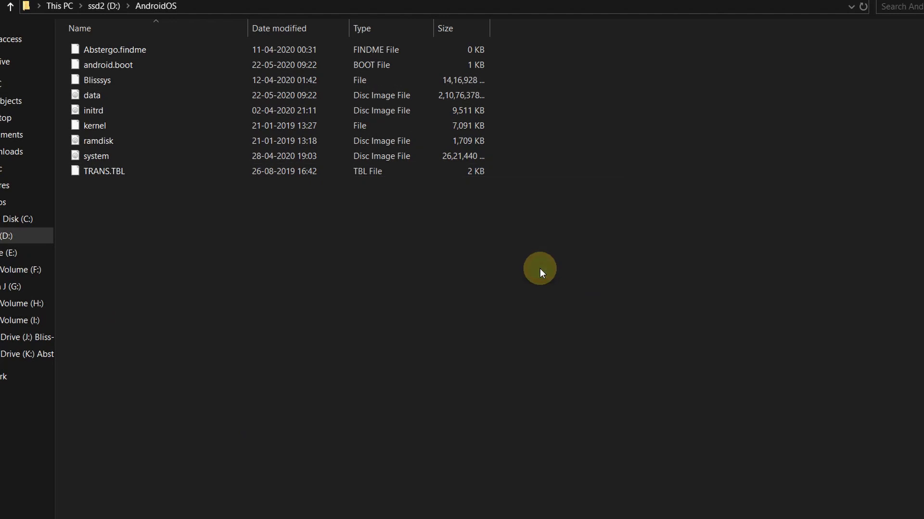
Step: Permanently delete the Blisssys file from the AndroidOS folder and refresh the file list
left_click(163, 77)
key("shift+Delete")
key("Return")
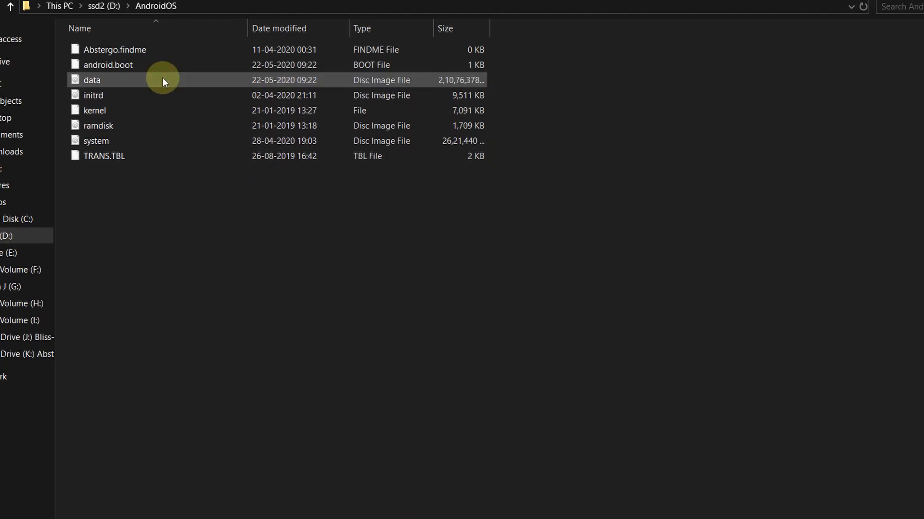
right_click(149, 181)
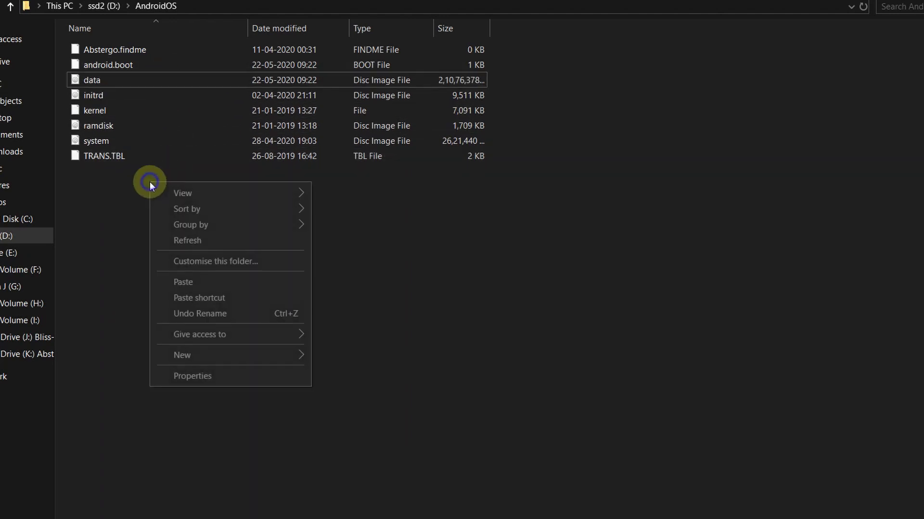
left_click(179, 235)
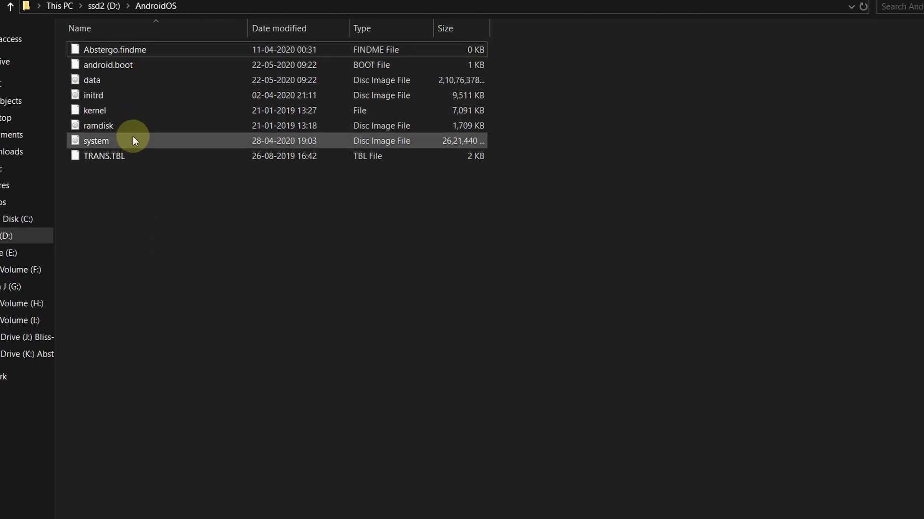
left_click(120, 77)
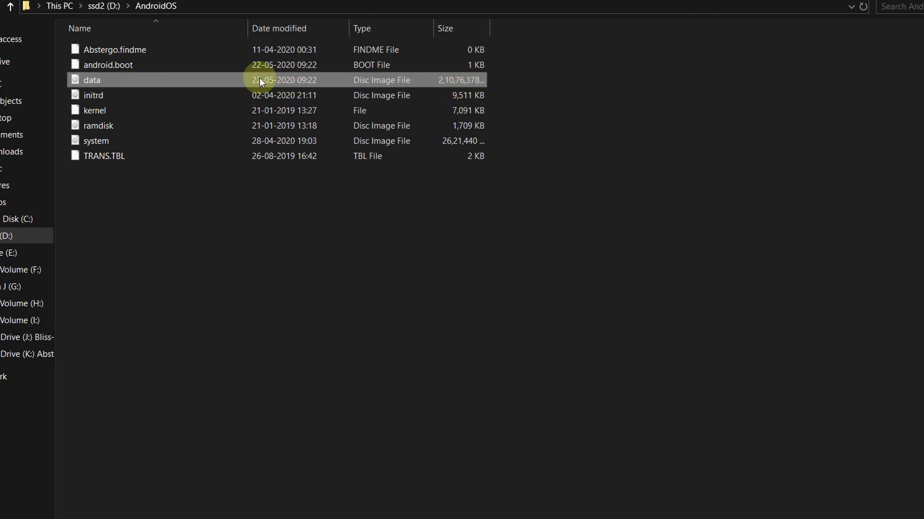
left_click(182, 240)
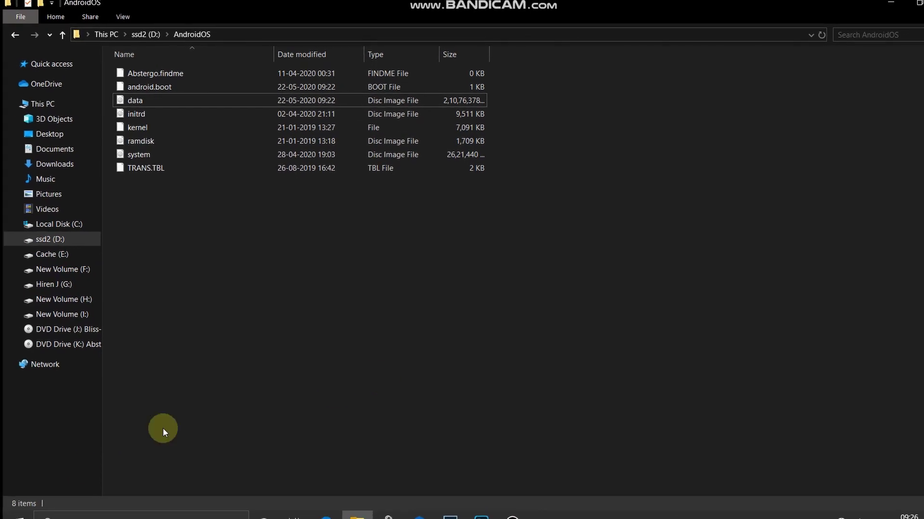
Step: Restart the PC from Windows into the advanced startup options
left_click(18, 518)
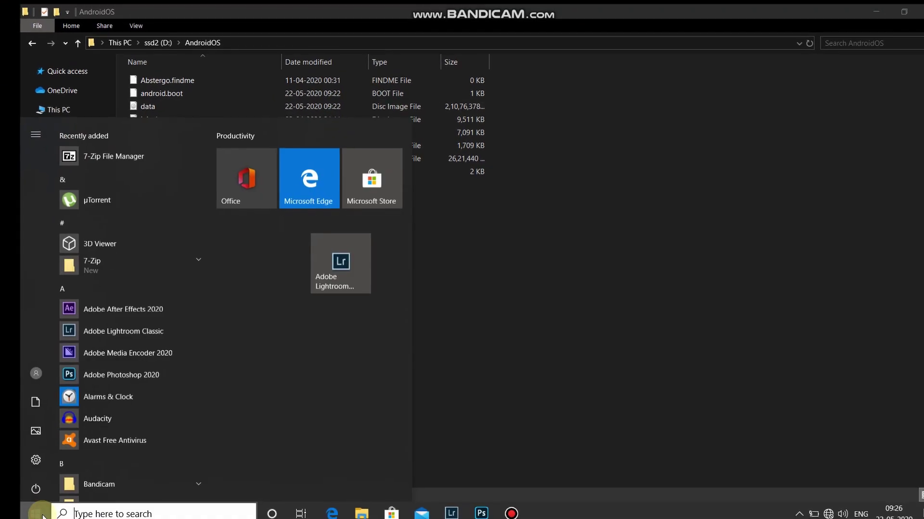
left_click(38, 487)
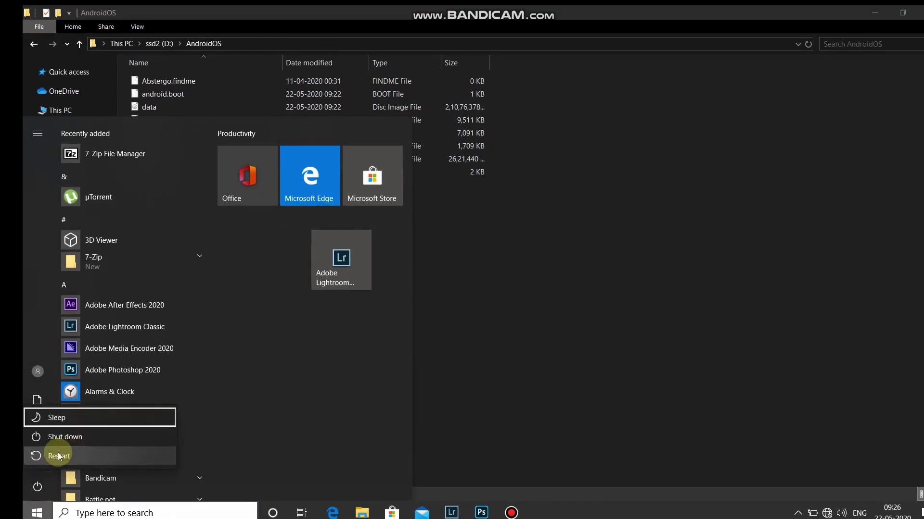
left_click(74, 454, "shift")
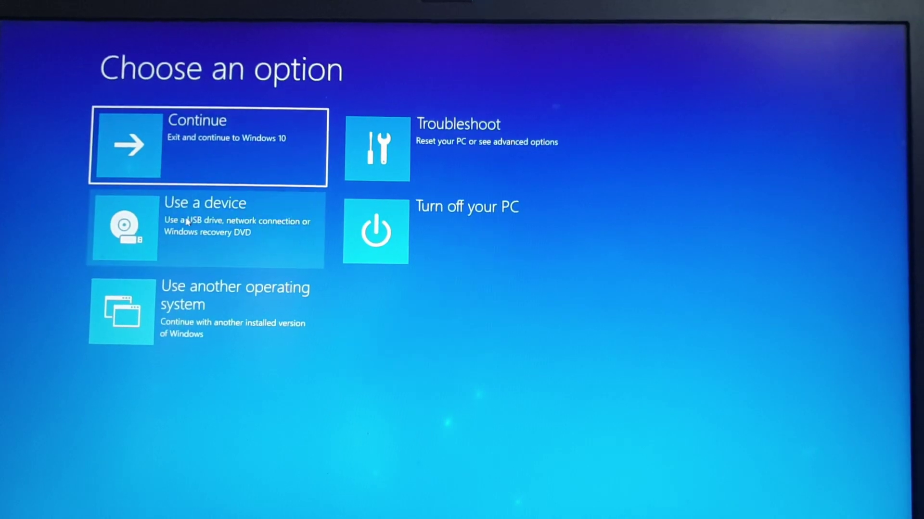
Step: Boot the PC from the Android-OS device and accept the user license agreement during the system's first-run setup
left_click(173, 235)
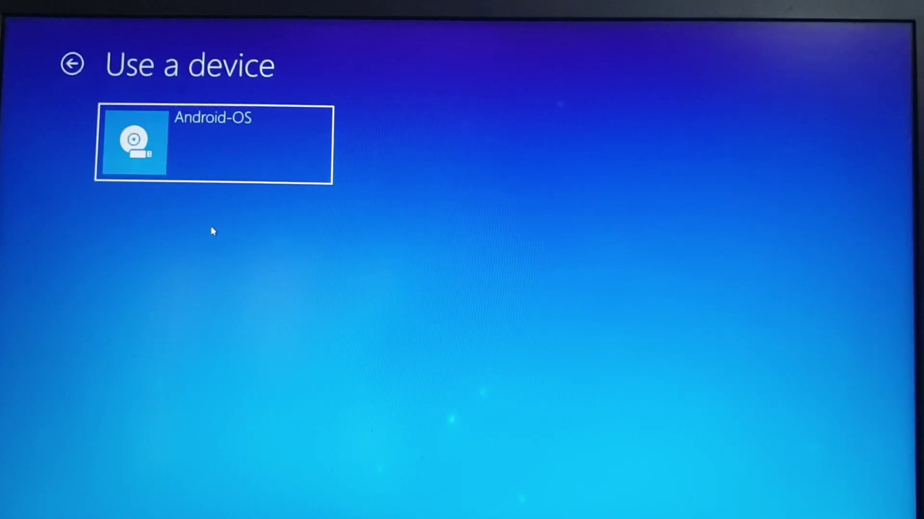
left_click(223, 153)
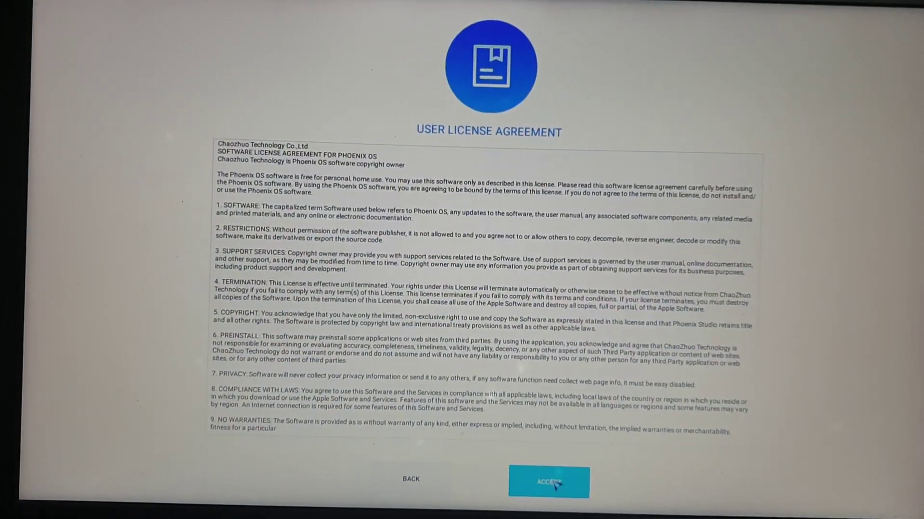
left_click(545, 426)
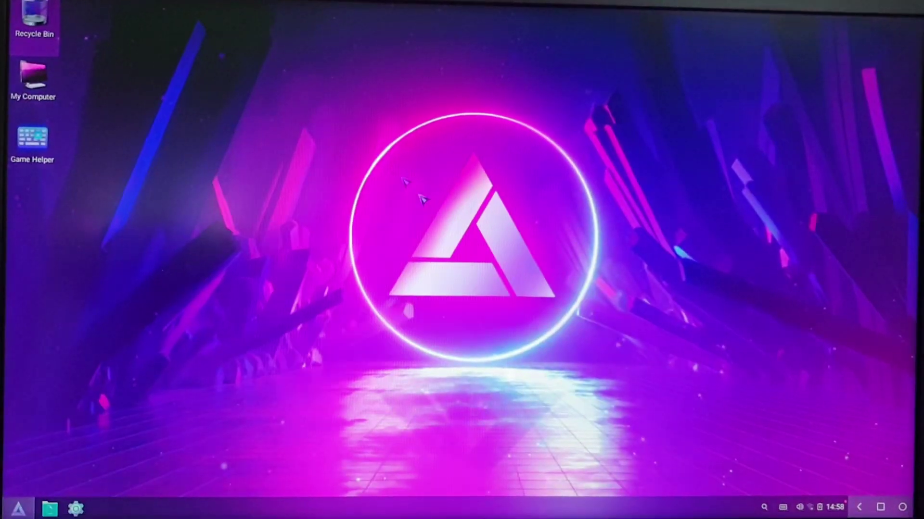
Step: Open the About tablet page in Settings to check the installed system and Android versions
key("super")
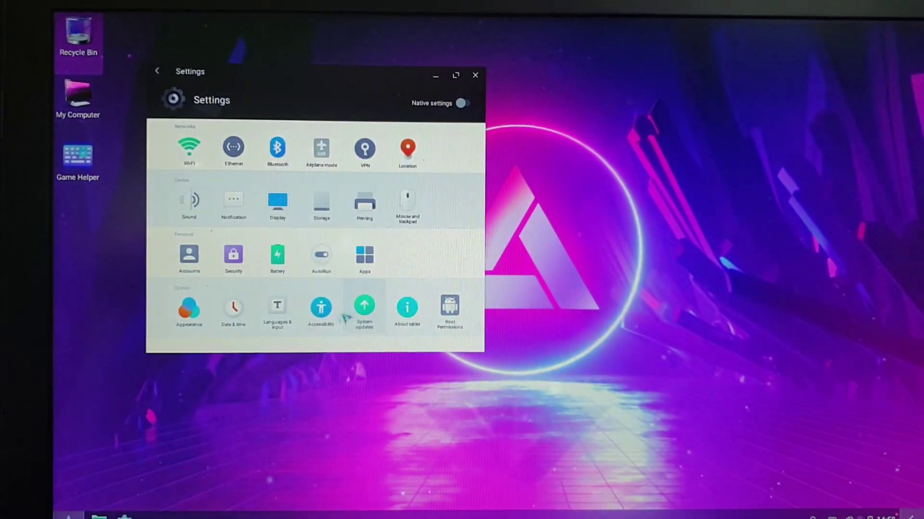
left_click(391, 295)
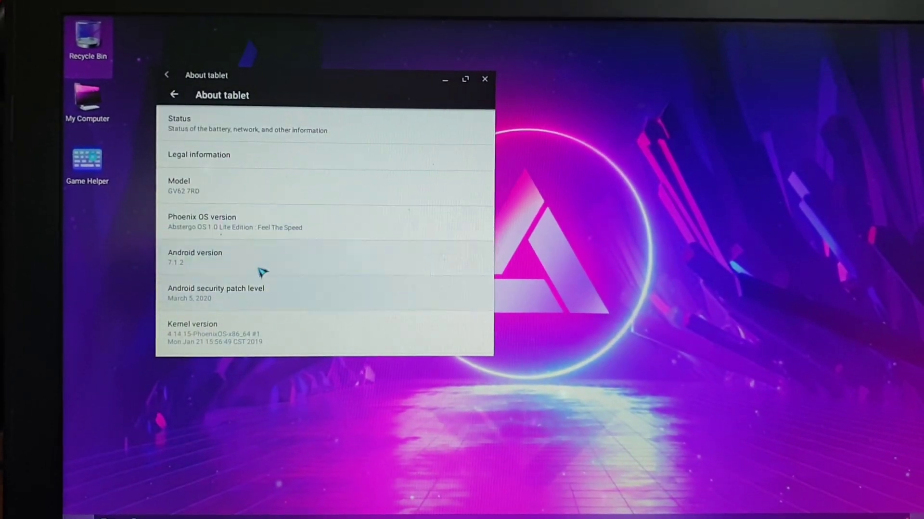